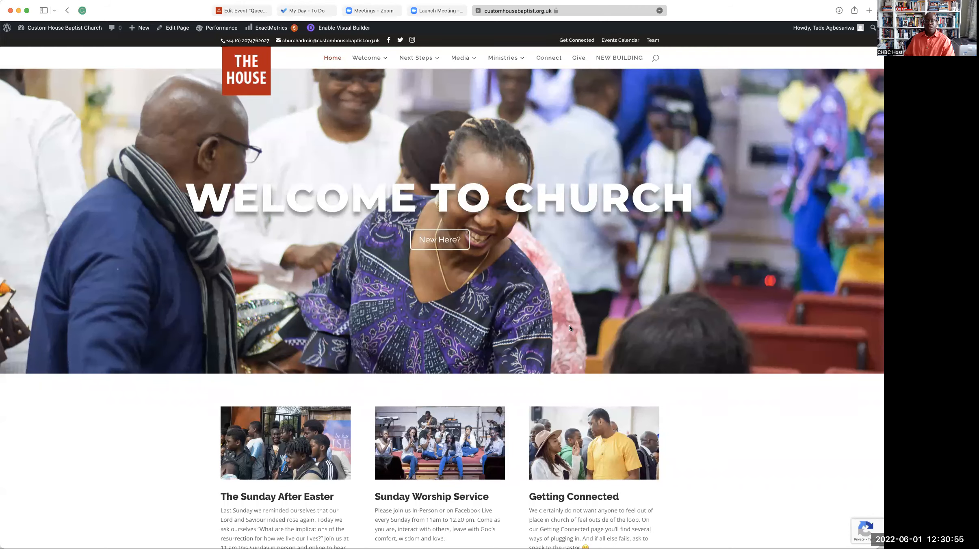
# Expand the Queens Jubilee Community Tea Party event in the Events section of the church homepage
pyautogui.scroll(-5, 580, 332)
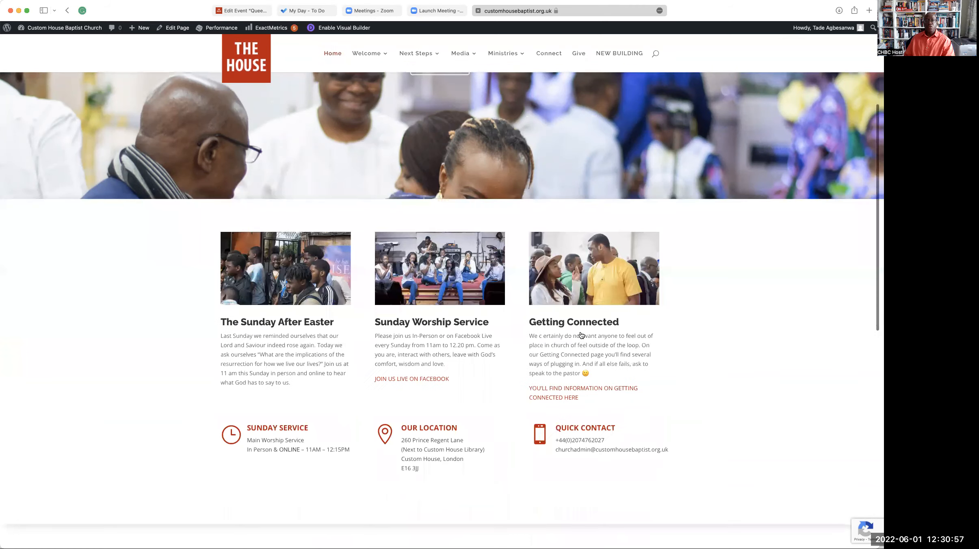
pyautogui.scroll(-5, 580, 333)
pyautogui.scroll(-6, 580, 333)
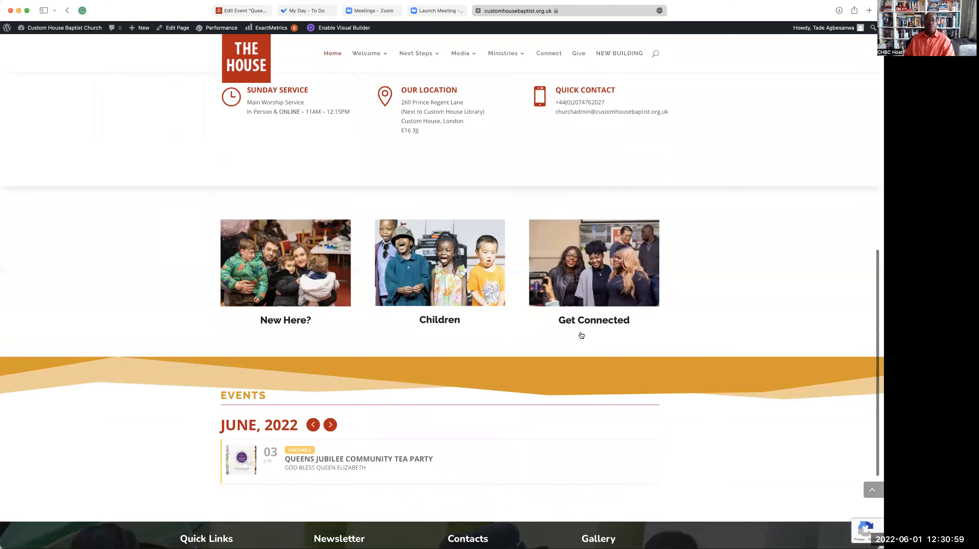
pyautogui.scroll(-1, 229, 348)
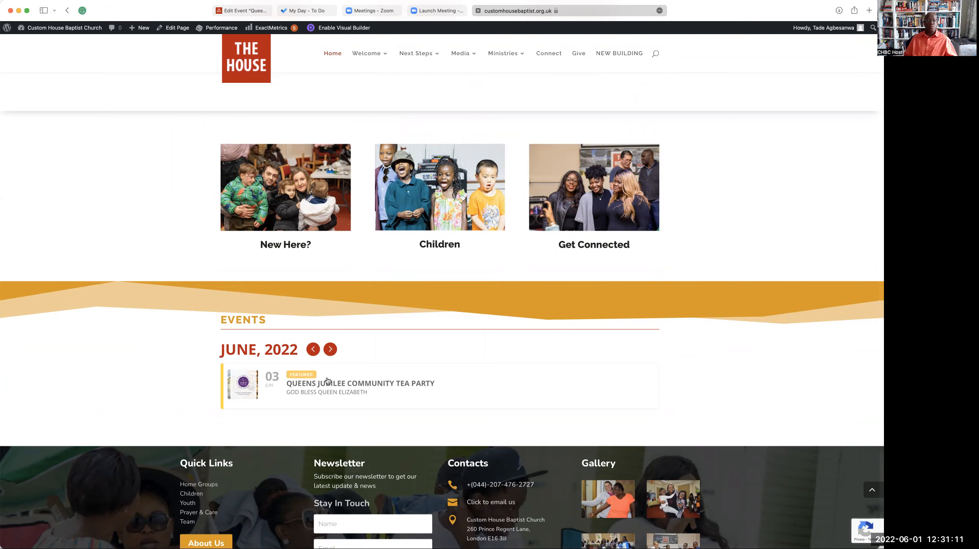
pyautogui.scroll(-3, 327, 381)
pyautogui.click(353, 297)
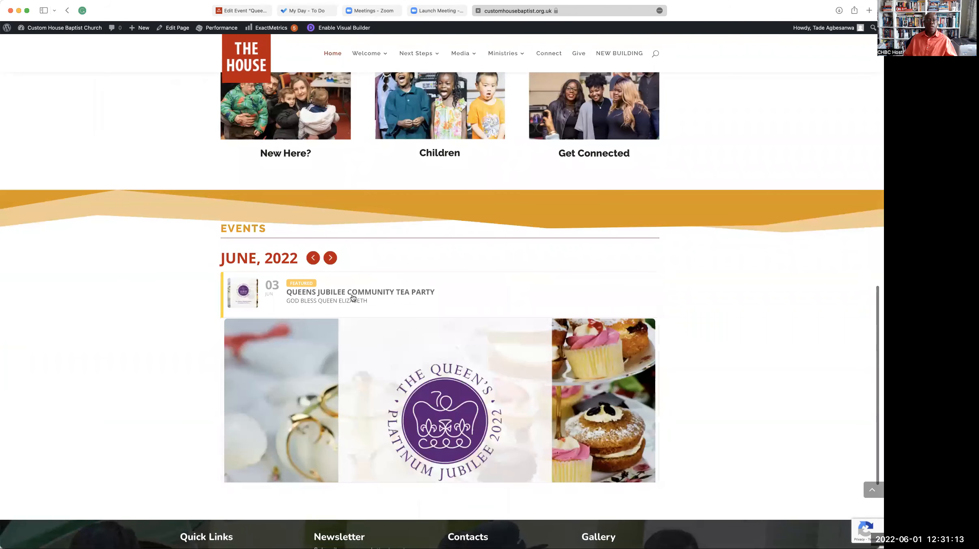
# Review the expanded tea party event card, including its image, event details, time, location and organizer
pyautogui.scroll(-1, 372, 315)
pyautogui.scroll(-10, 371, 316)
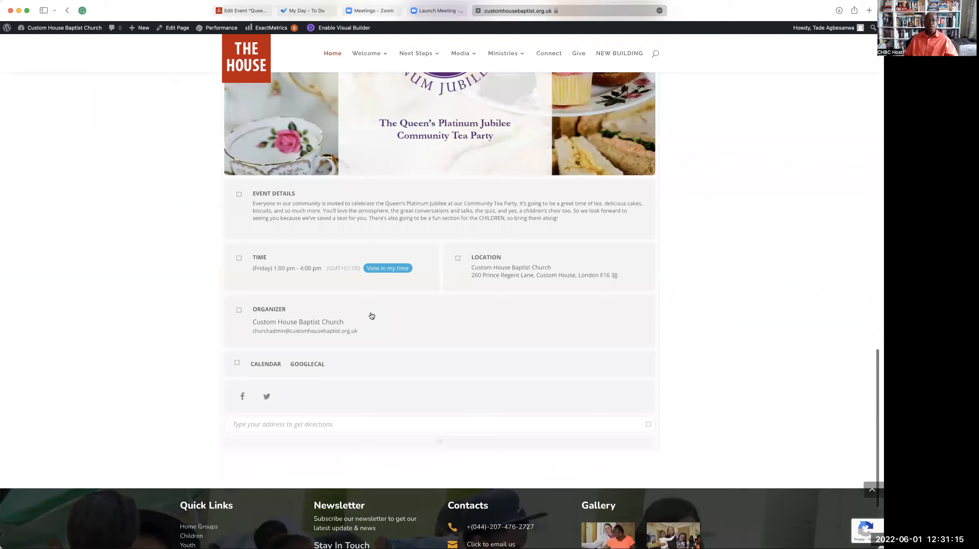
pyautogui.scroll(-5, 372, 316)
pyautogui.scroll(12, 372, 315)
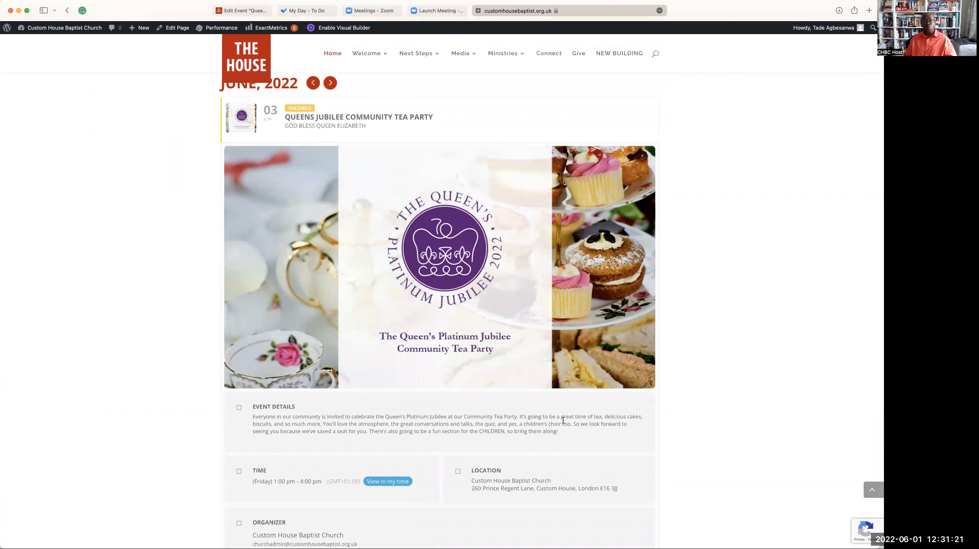
pyautogui.scroll(-5, 532, 413)
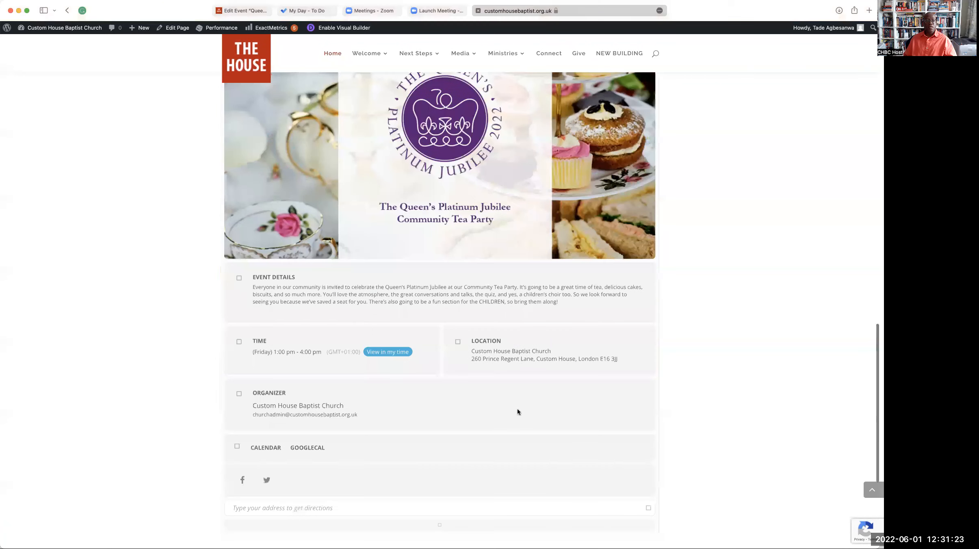
pyautogui.scroll(-1, 313, 350)
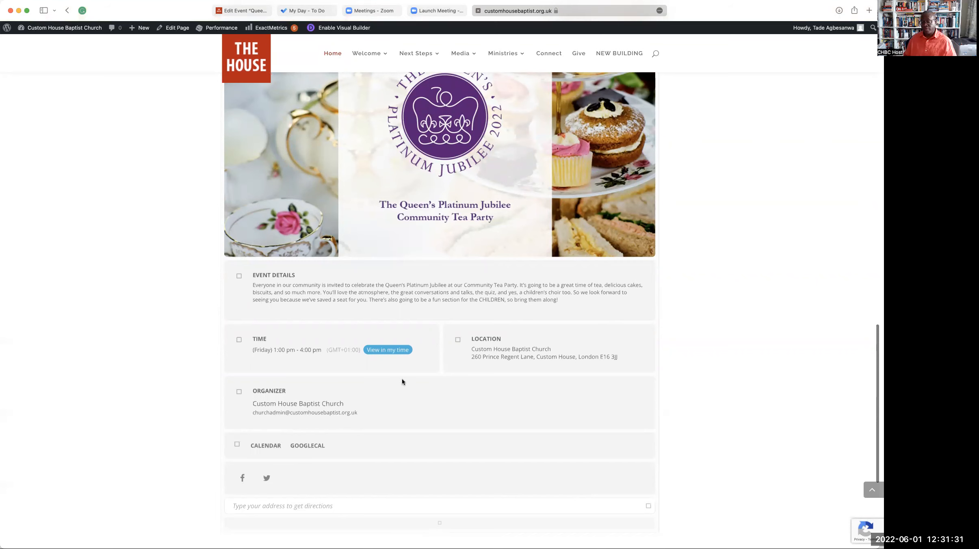
pyautogui.scroll(10, 404, 373)
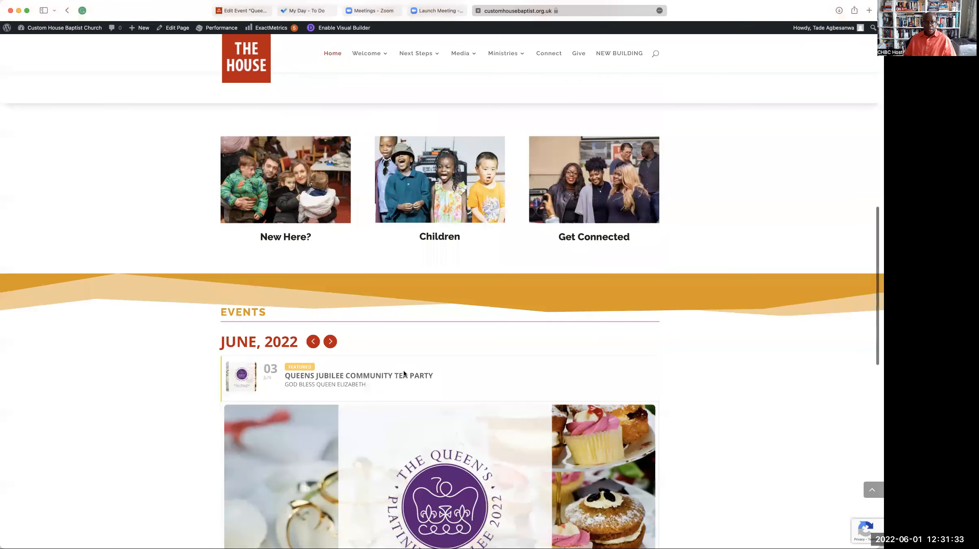
pyautogui.scroll(5, 403, 373)
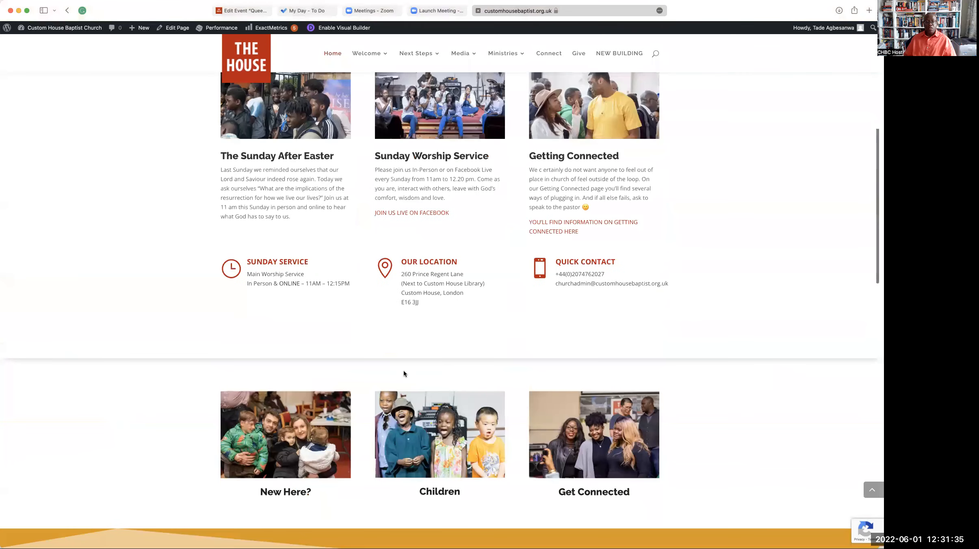
pyautogui.scroll(-12, 403, 374)
pyautogui.scroll(3, 403, 370)
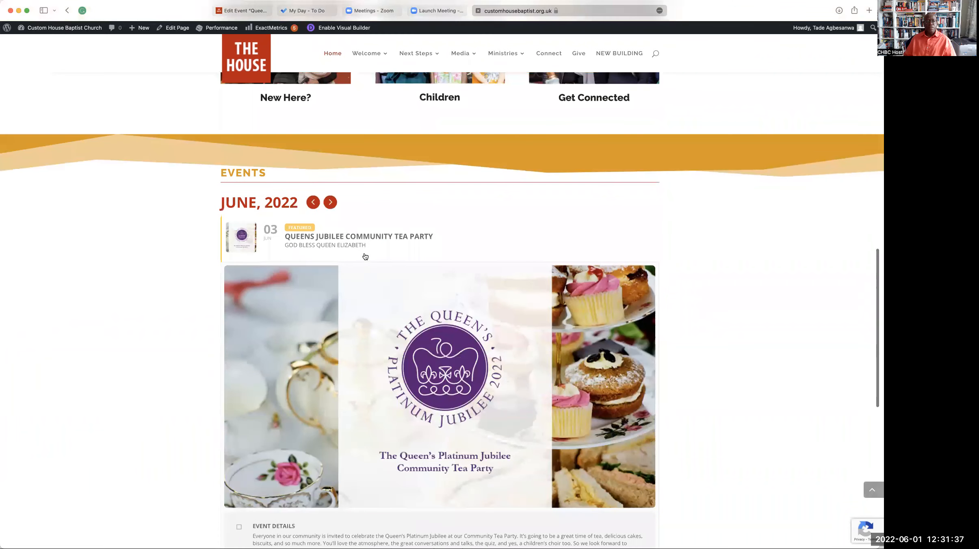
# Collapse the tea party event, then view the July 2022 events and return to June 2022
pyautogui.click(372, 280)
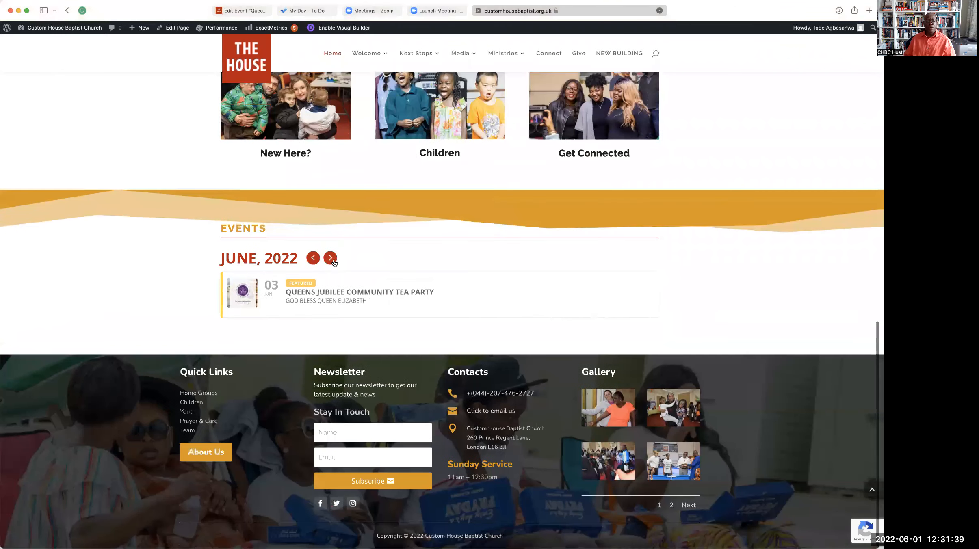
pyautogui.click(333, 263)
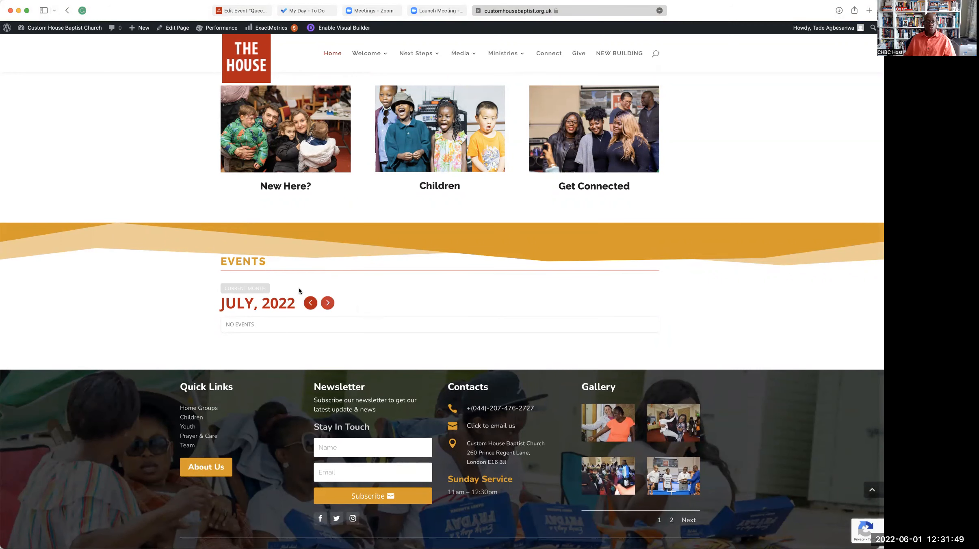
pyautogui.click(311, 304)
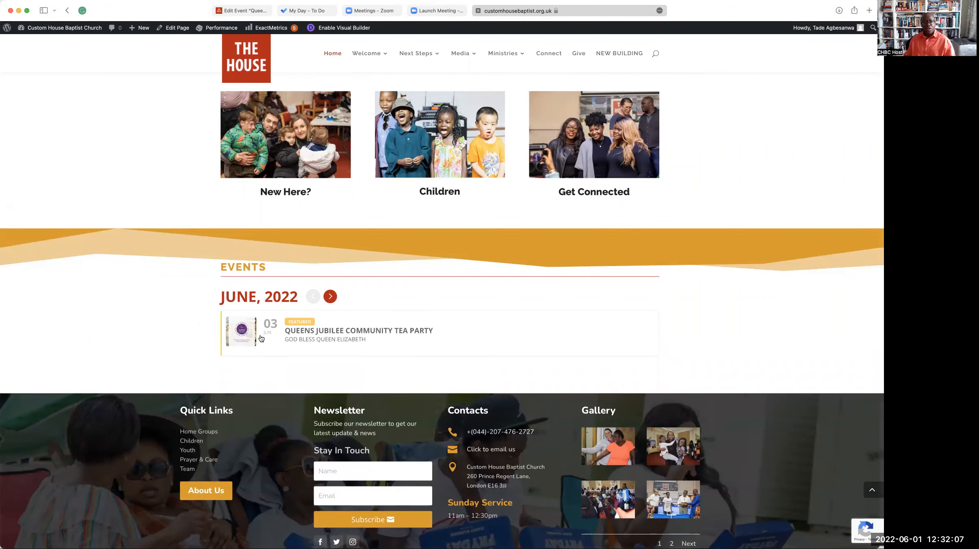
pyautogui.scroll(-2, 290, 332)
pyautogui.scroll(5, 280, 328)
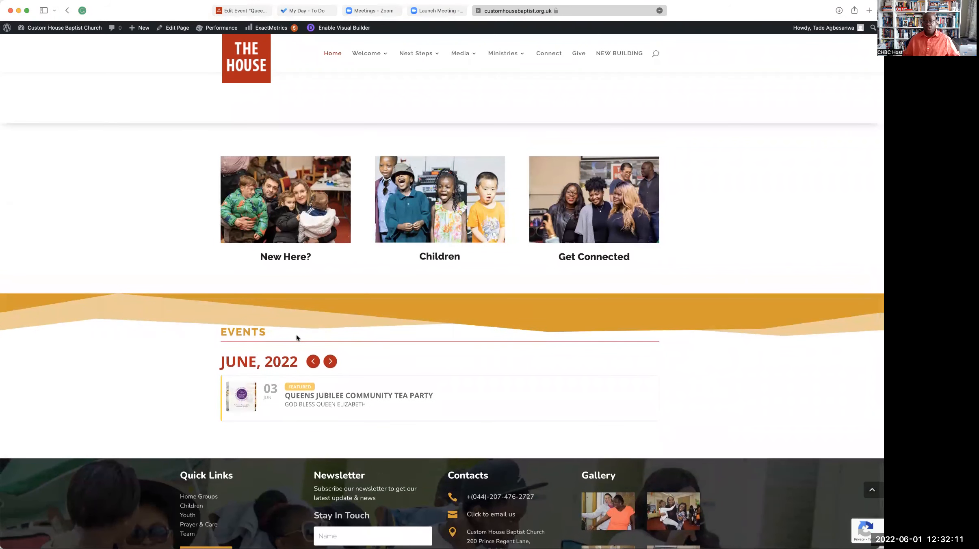
# Open the site's Events Calendar page and bring the June 2022 calendar into view
pyautogui.moveTo(462, 55)
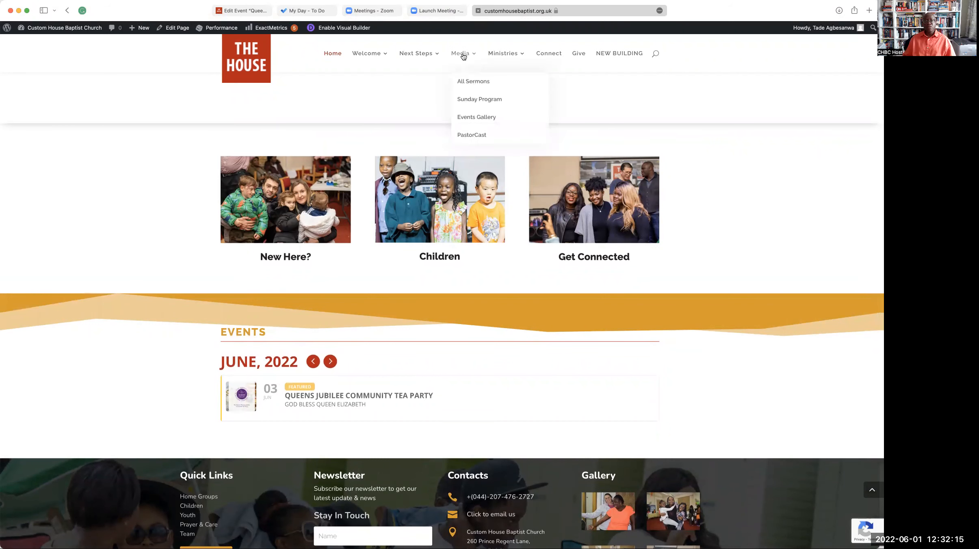
pyautogui.moveTo(373, 55)
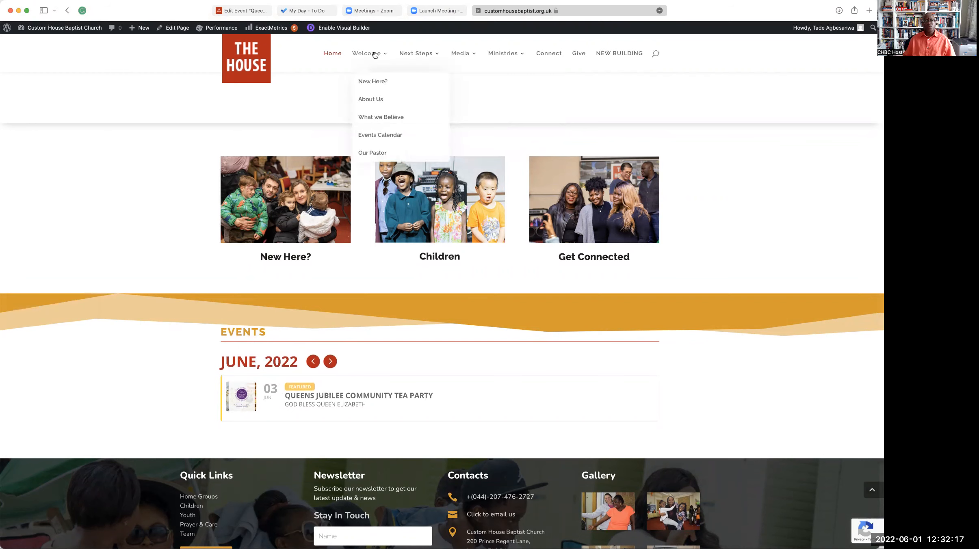
pyautogui.click(392, 136)
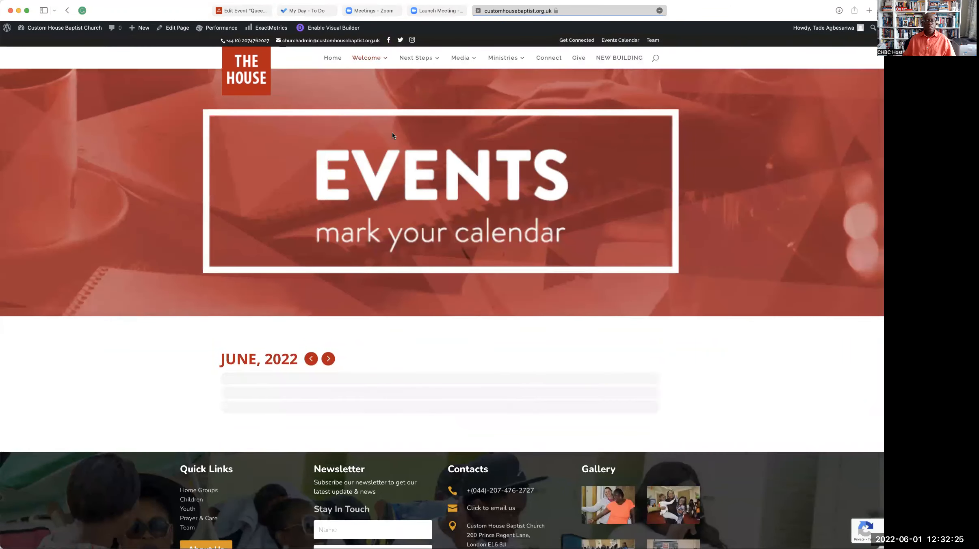
pyautogui.scroll(-5, 430, 160)
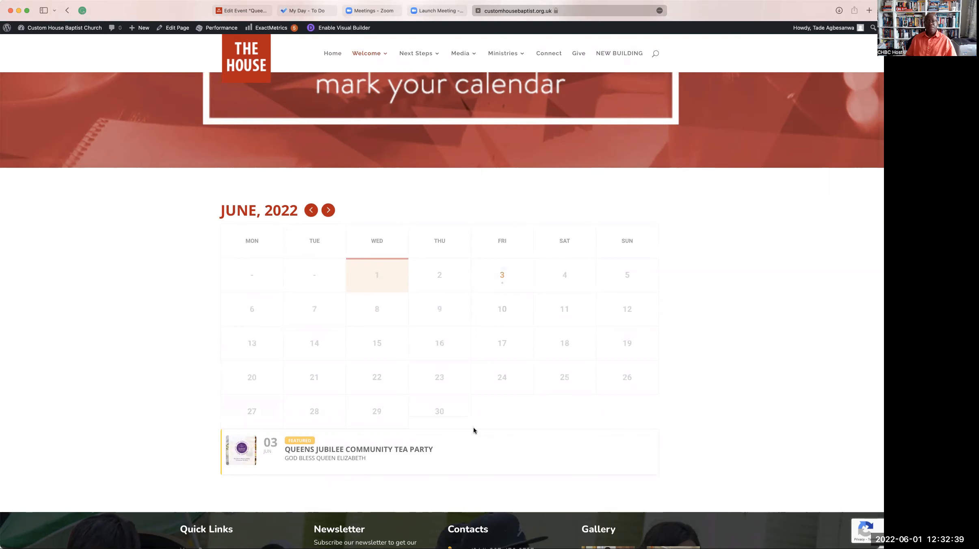
# View the Queens Jubilee Community Tea Party details from the calendar page and close them again
pyautogui.click(320, 454)
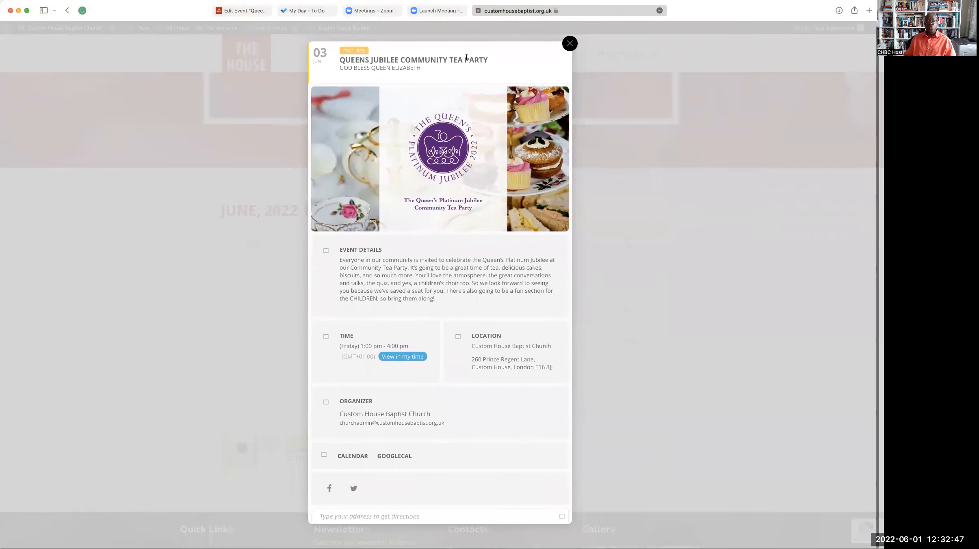
pyautogui.click(570, 45)
pyautogui.scroll(5, 541, 70)
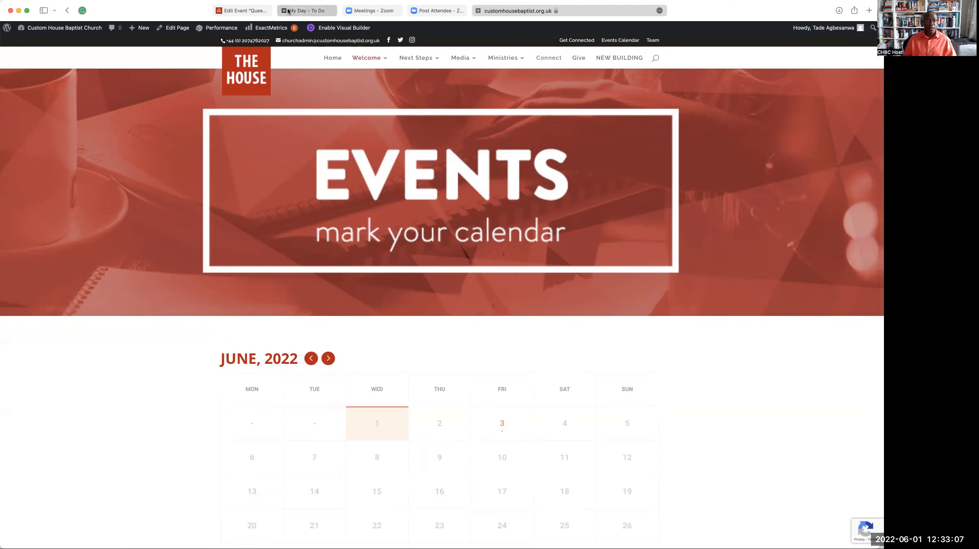
# Switch to the WordPress edit page of the tea party event and review its description, date, location, organizer, click interaction and image settings
pyautogui.moveTo(244, 13)
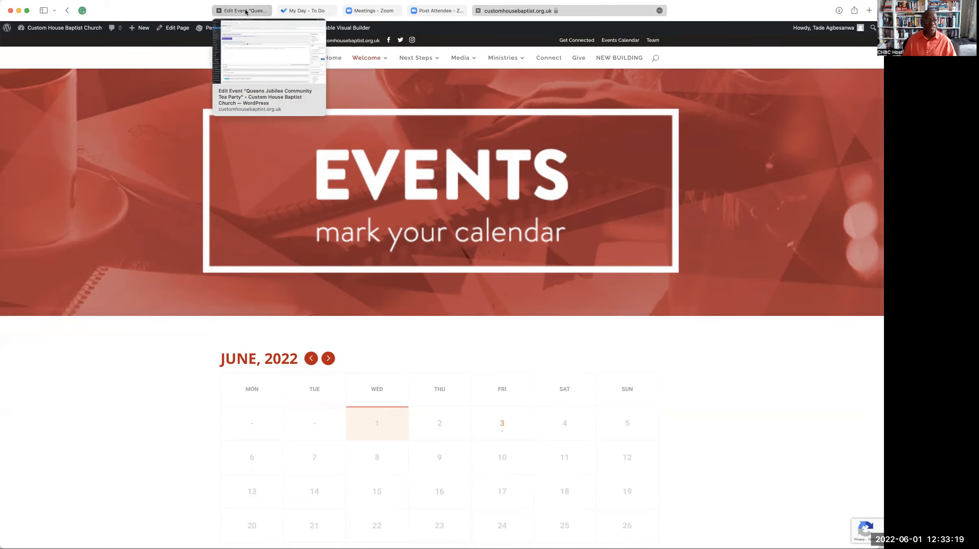
pyautogui.click(245, 12)
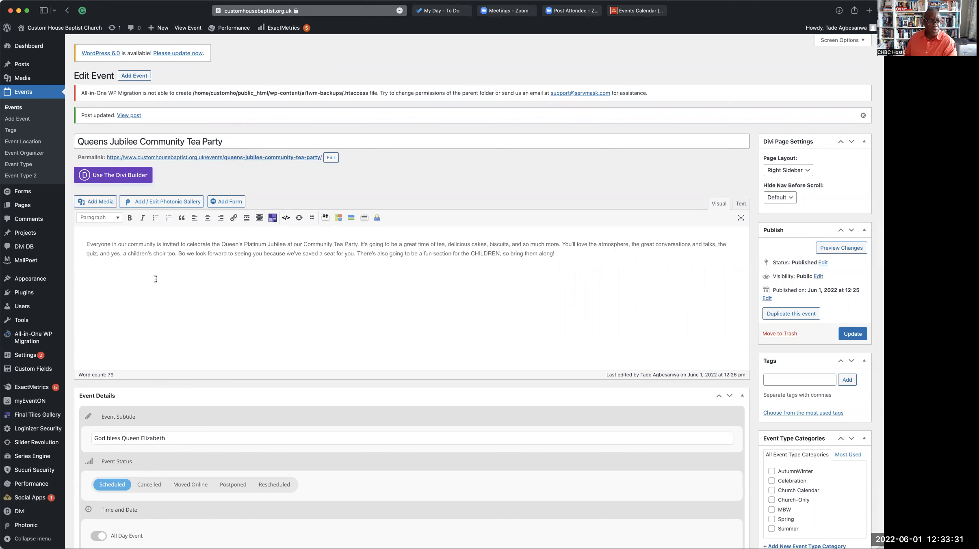
pyautogui.scroll(-5, 156, 278)
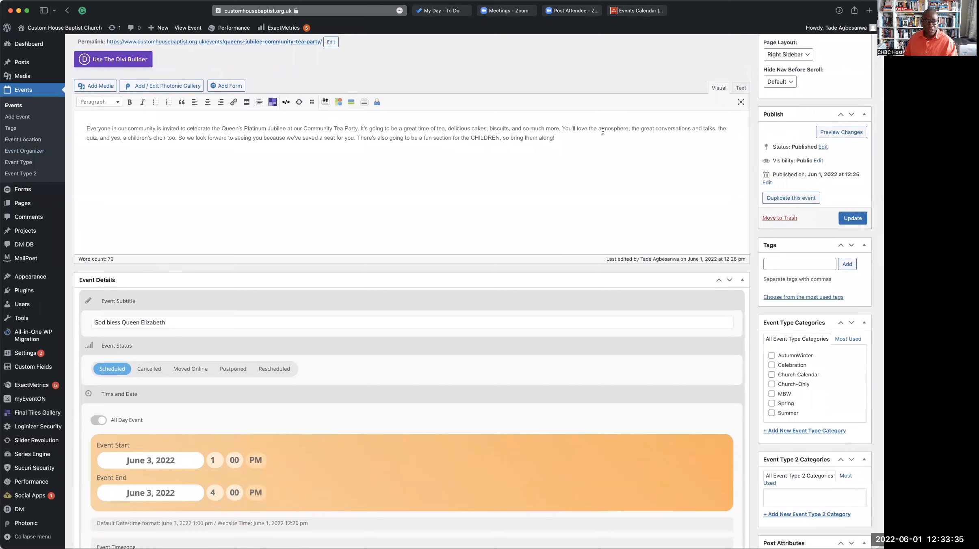
pyautogui.scroll(-5, 382, 230)
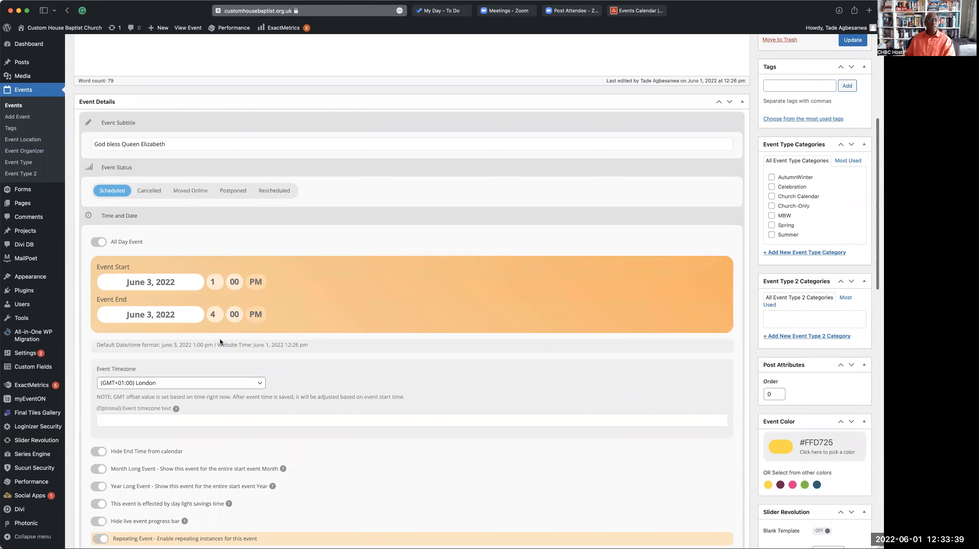
pyautogui.scroll(-5, 268, 335)
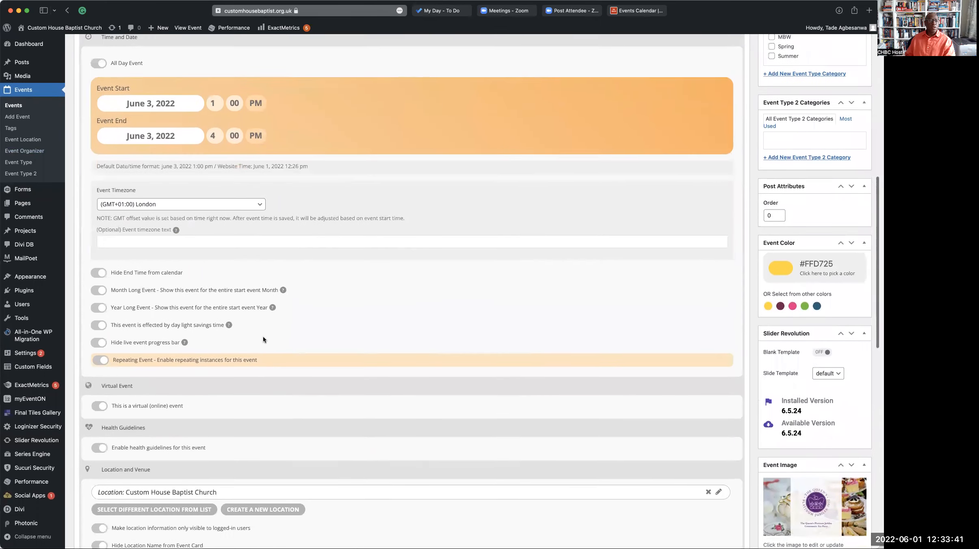
pyautogui.scroll(-7, 263, 340)
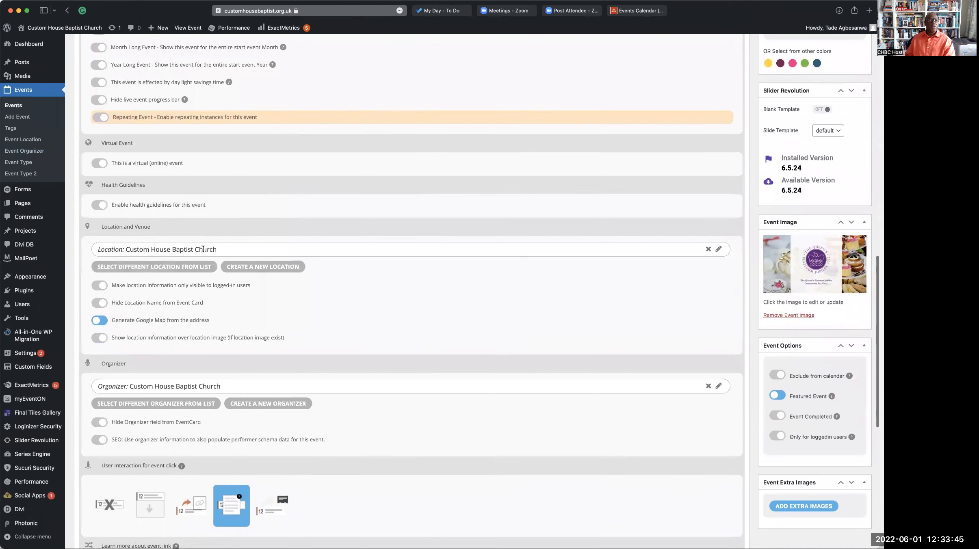
pyautogui.scroll(-3, 243, 276)
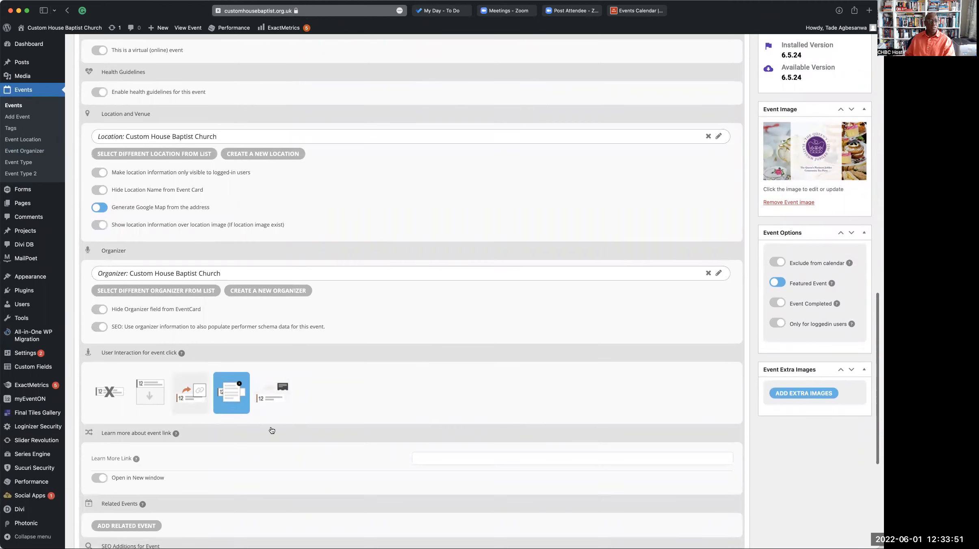
pyautogui.scroll(5, 479, 272)
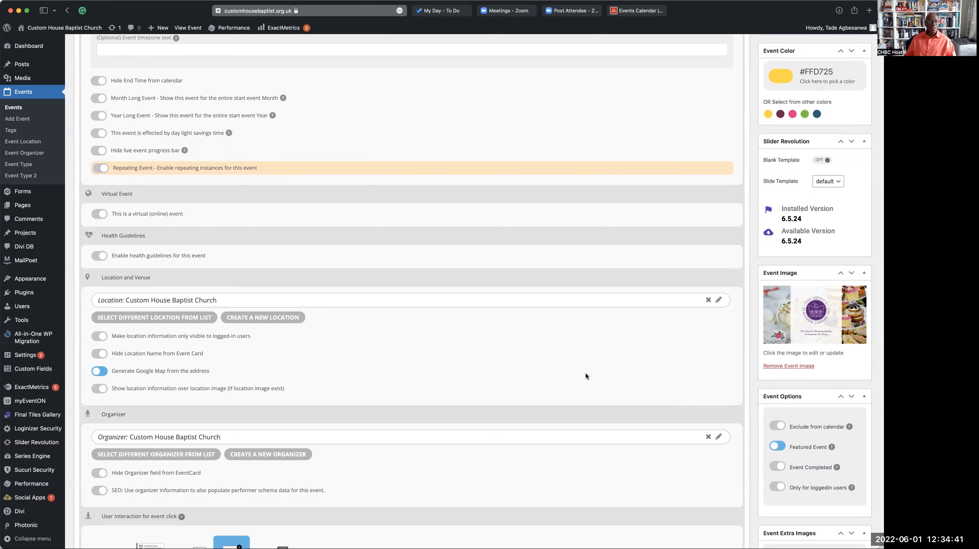
pyautogui.scroll(15, 585, 376)
pyautogui.scroll(3, 586, 376)
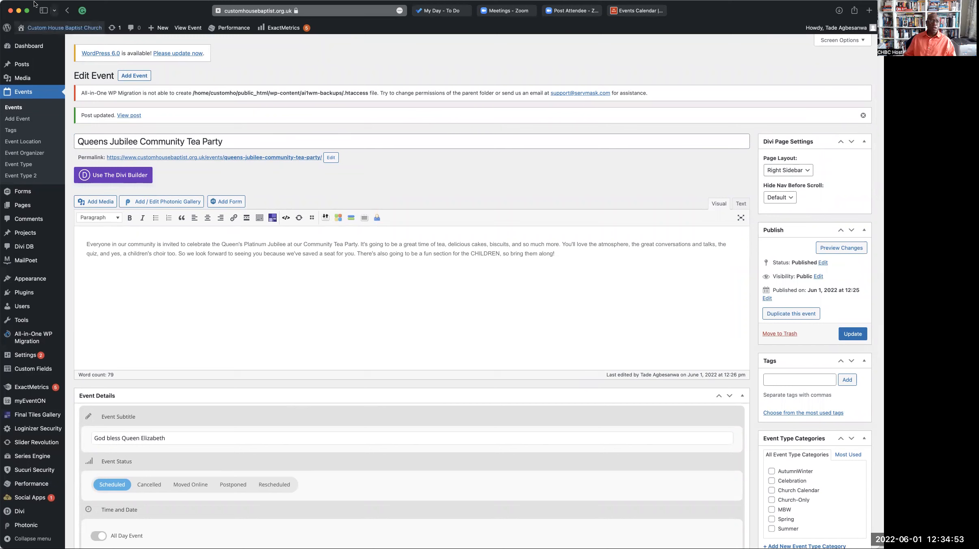
# Go to the WordPress dashboard, open the list of all events and look through the existing entries
pyautogui.moveTo(31, 49)
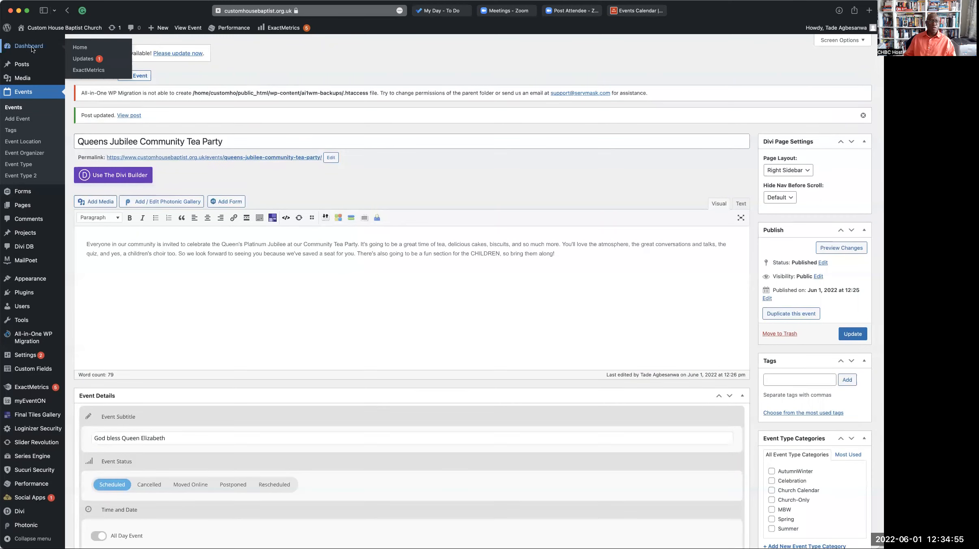
pyautogui.click(31, 47)
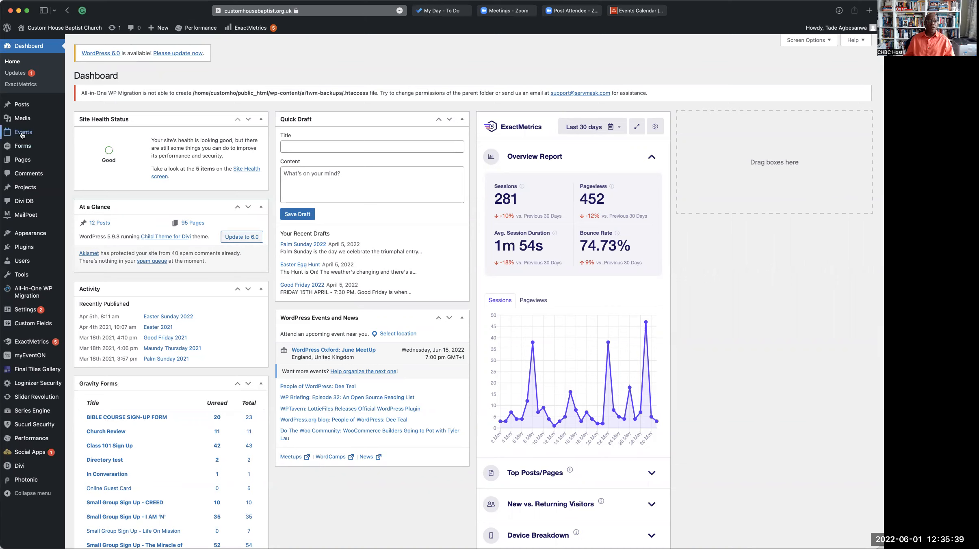
pyautogui.moveTo(17, 135)
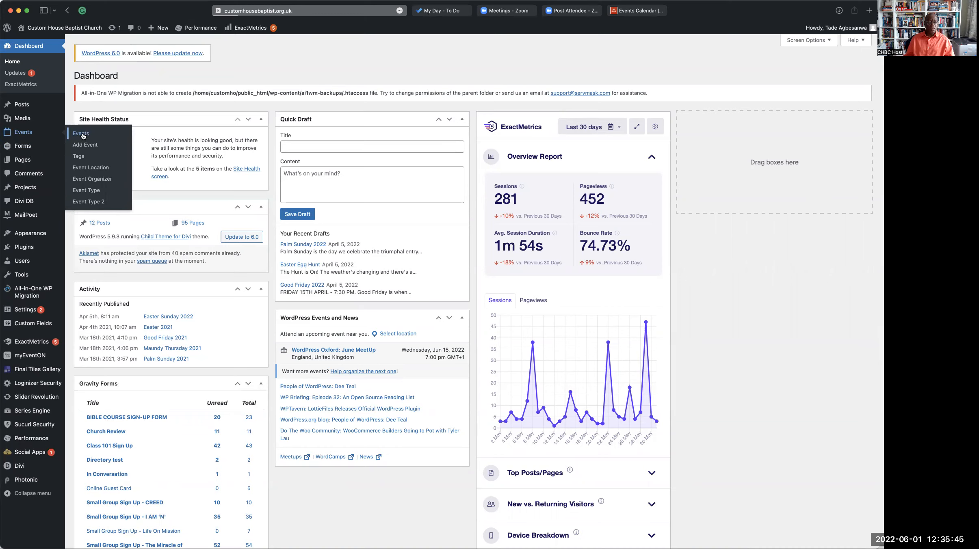
pyautogui.click(82, 135)
pyautogui.scroll(-1, 172, 296)
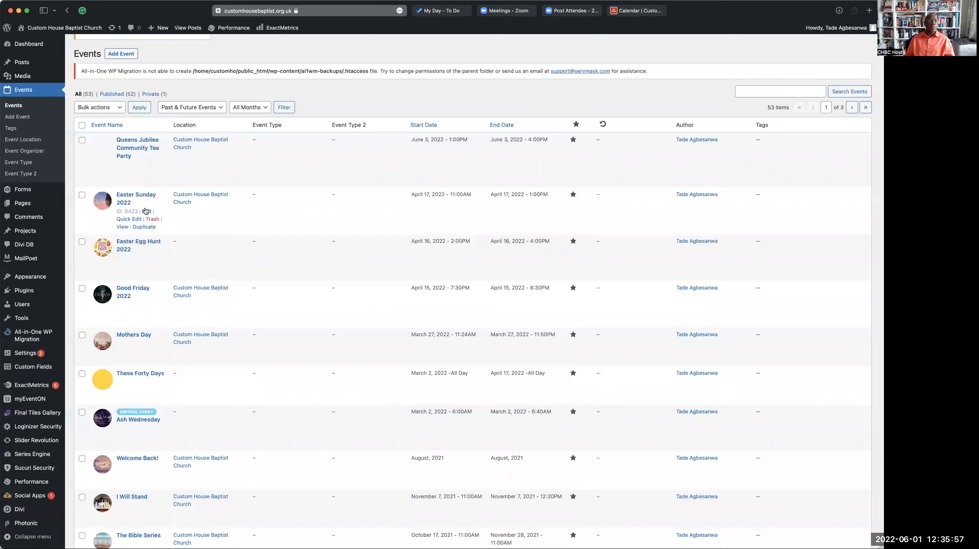
pyautogui.scroll(-3, 145, 211)
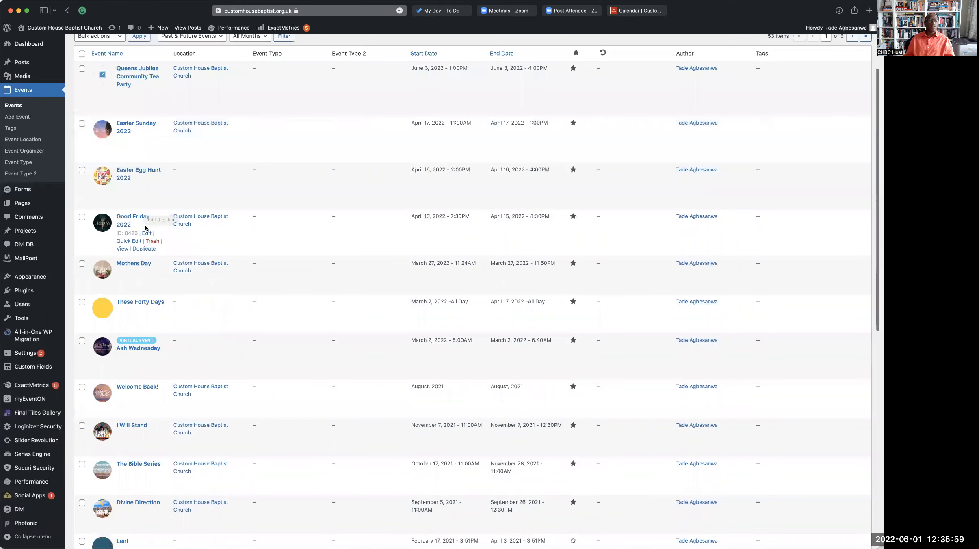
# Examine the older entries in the events list, including their locations, event types and start and end dates
pyautogui.scroll(-2, 145, 228)
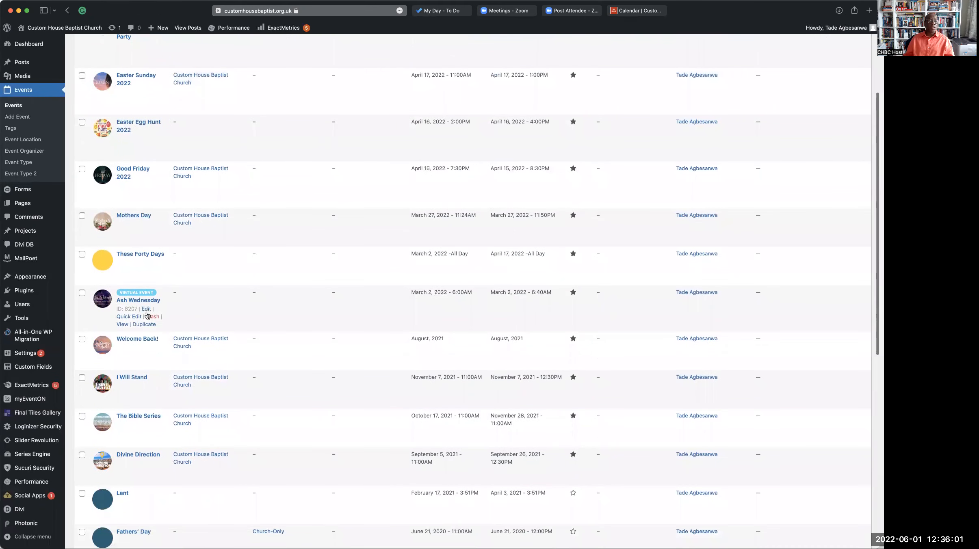
pyautogui.scroll(-2, 162, 338)
pyautogui.scroll(-3, 162, 339)
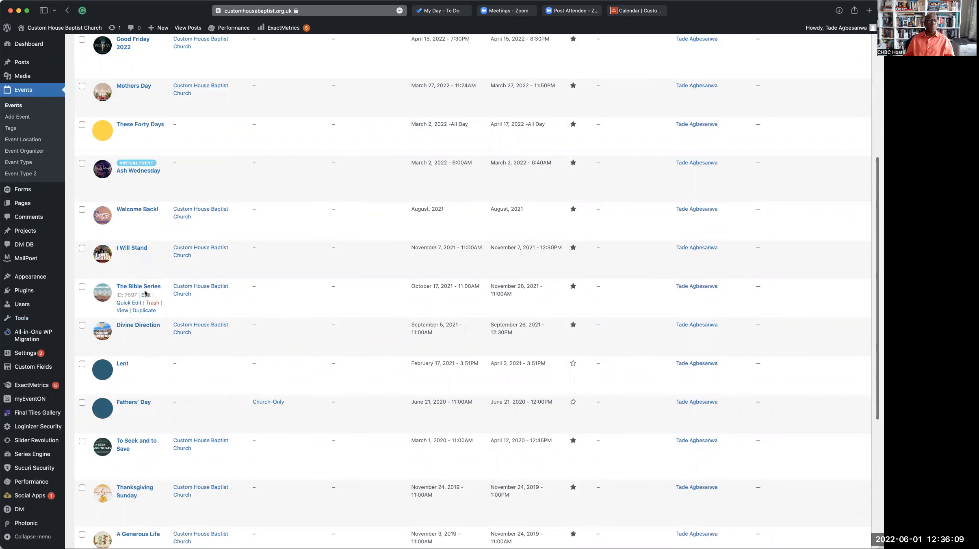
pyautogui.scroll(-3, 145, 293)
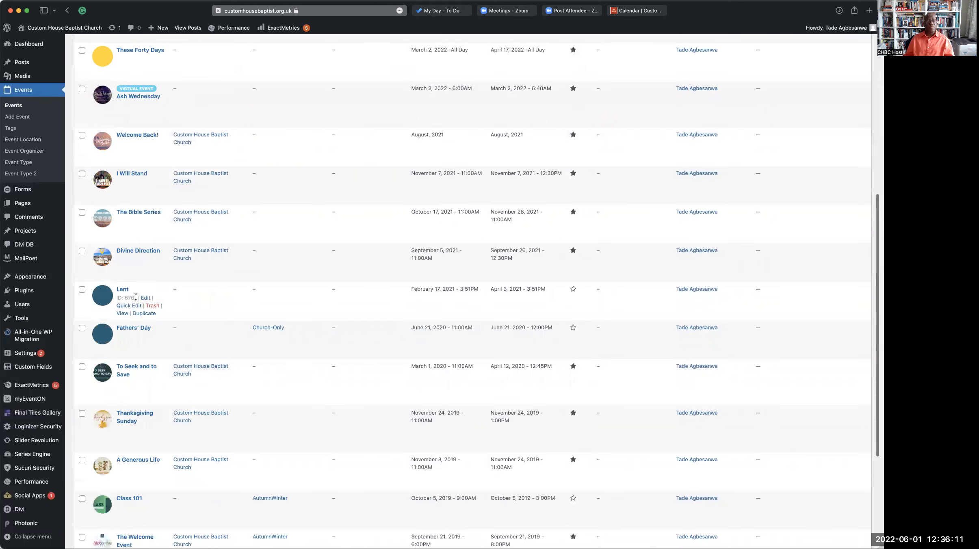
pyautogui.scroll(-7, 156, 316)
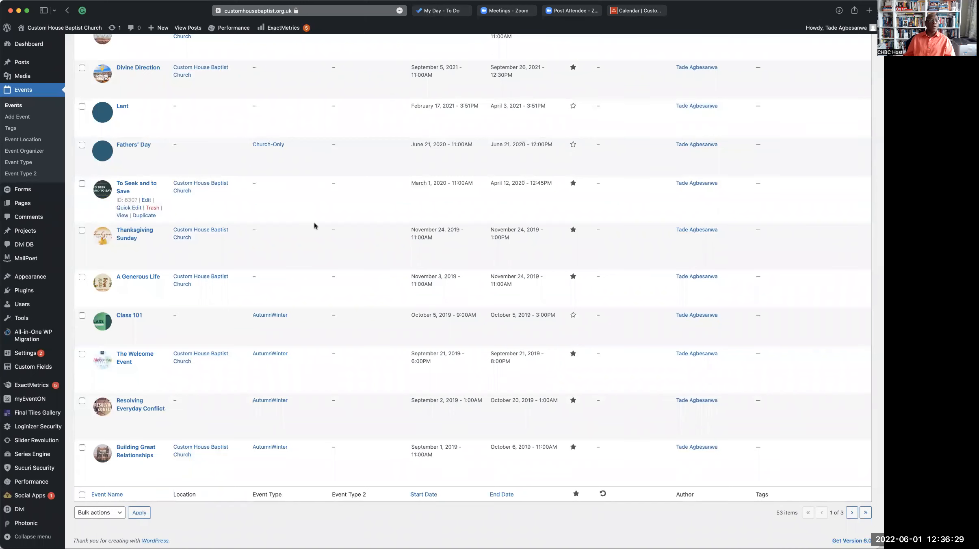
pyautogui.scroll(3, 384, 230)
pyautogui.scroll(10, 284, 203)
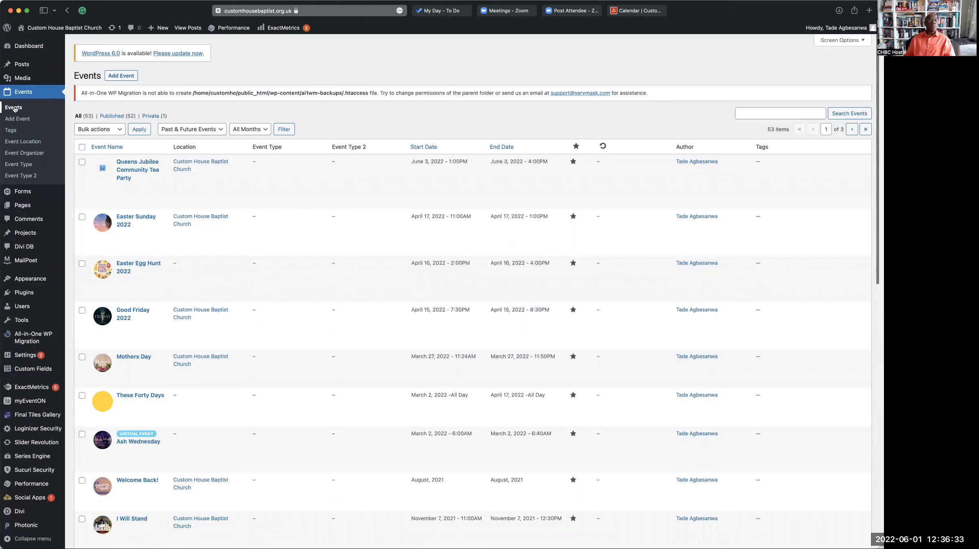
# Create a new event titled "Pentecost Sunday"
pyautogui.click(127, 77)
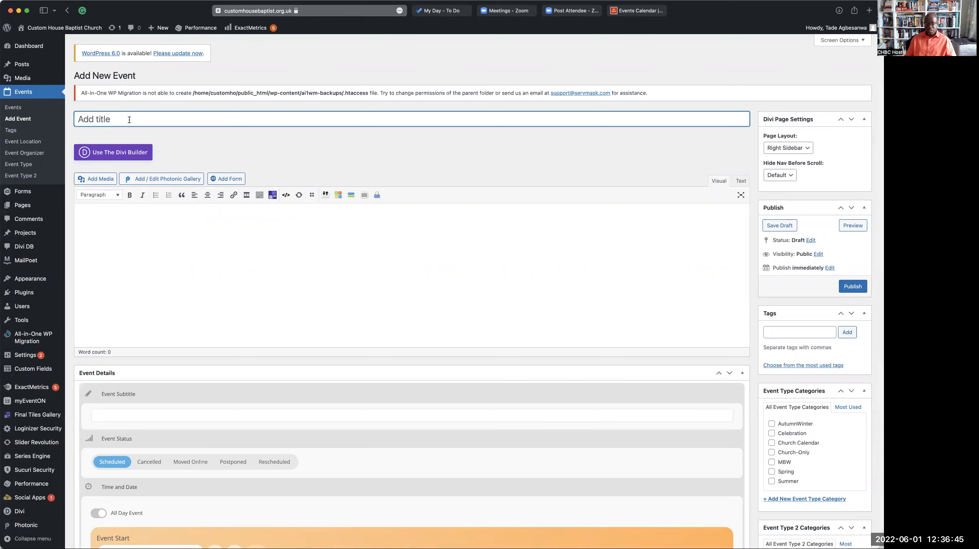
pyautogui.write('Pent')
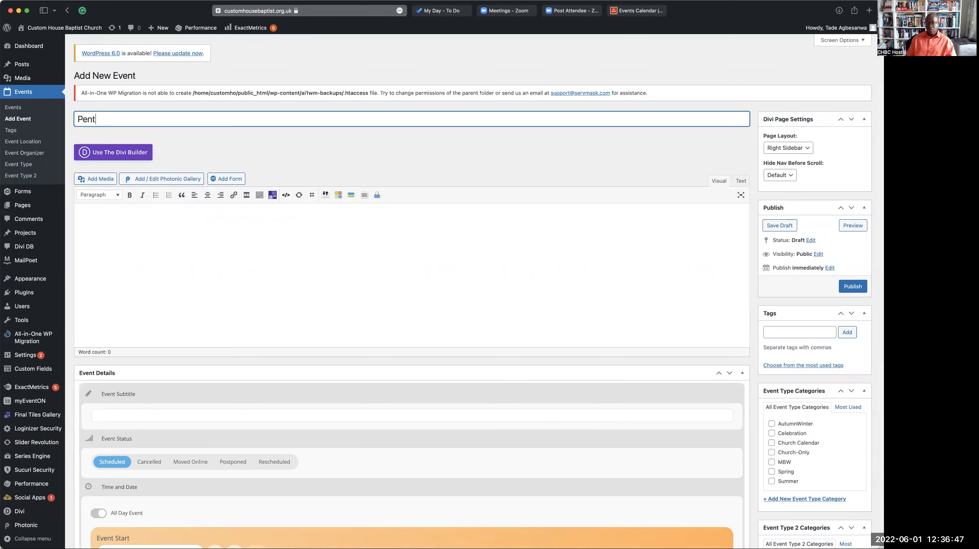
pyautogui.write('ecost Sunday')
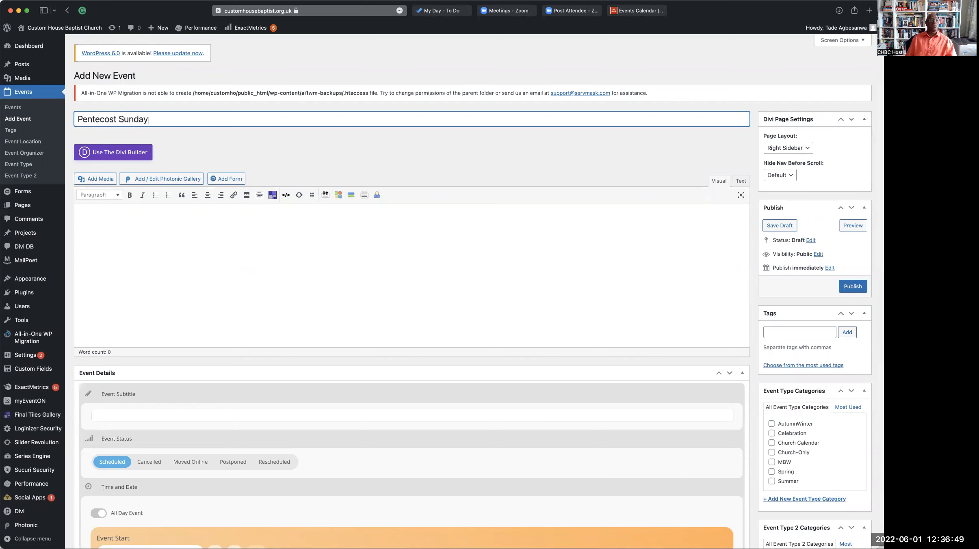
# Write a two-sentence event description about thanking God for the gift of the Holy Spirit and the importance of the Spirit's ministry in the church
pyautogui.click(96, 219)
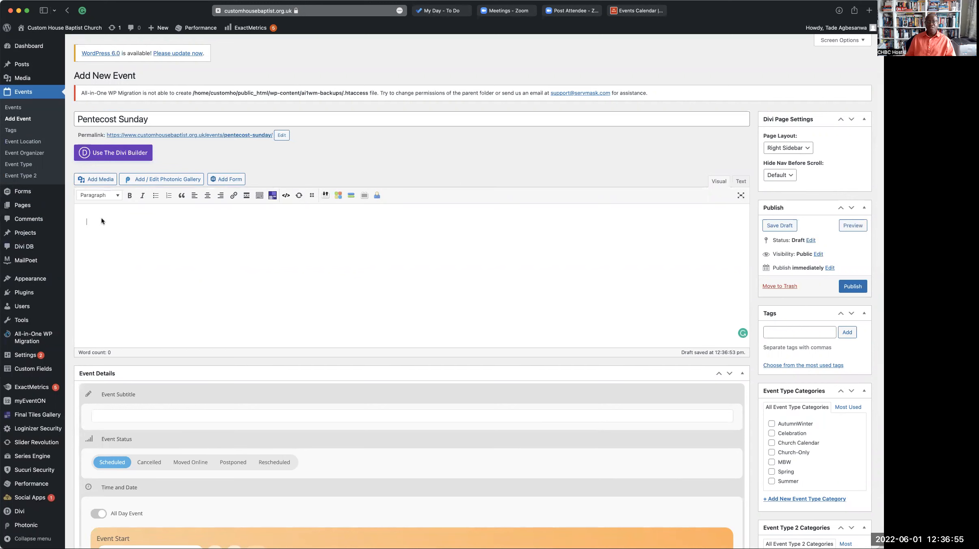
pyautogui.write('Pentecost Sunday is a time to gi')
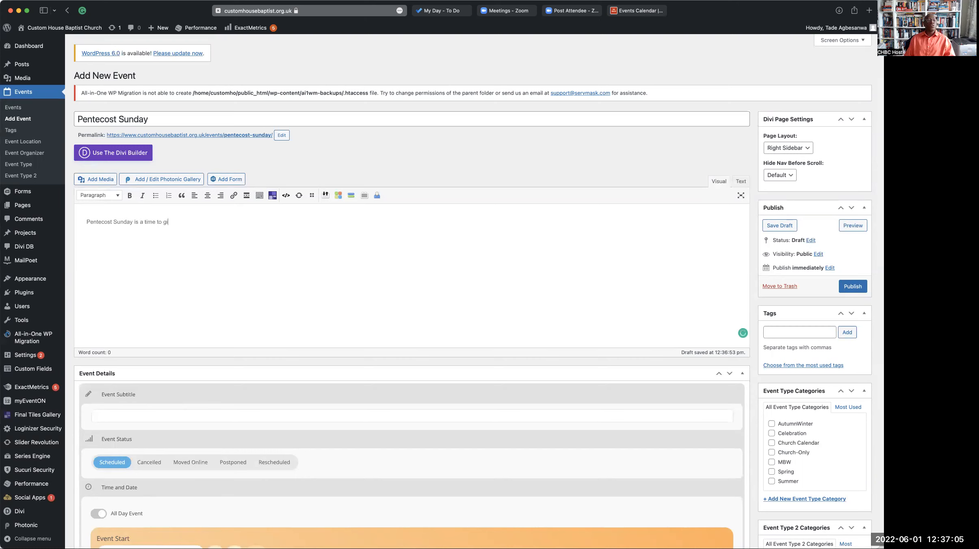
pyautogui.write('ve God thanks for the ')
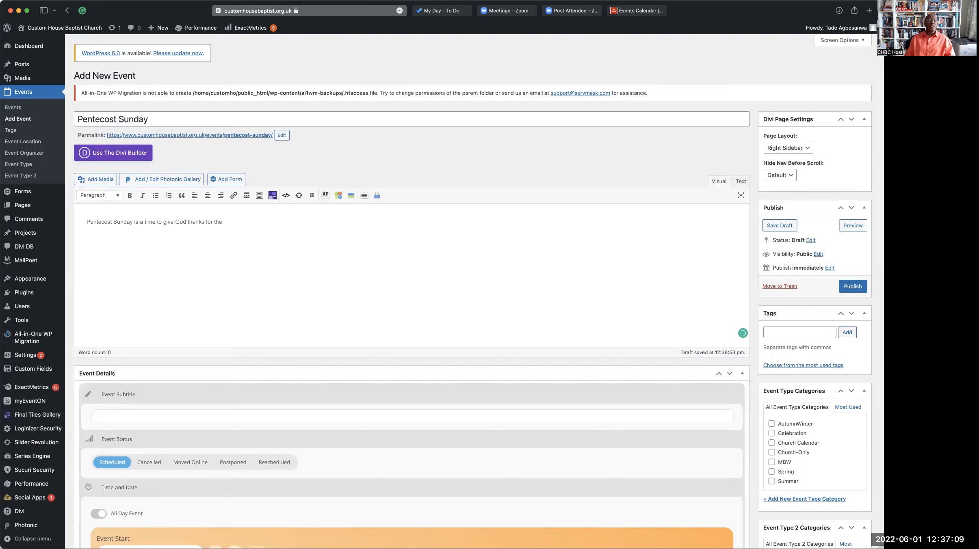
pyautogui.write('gift of the Holy Spirit. It is essention')
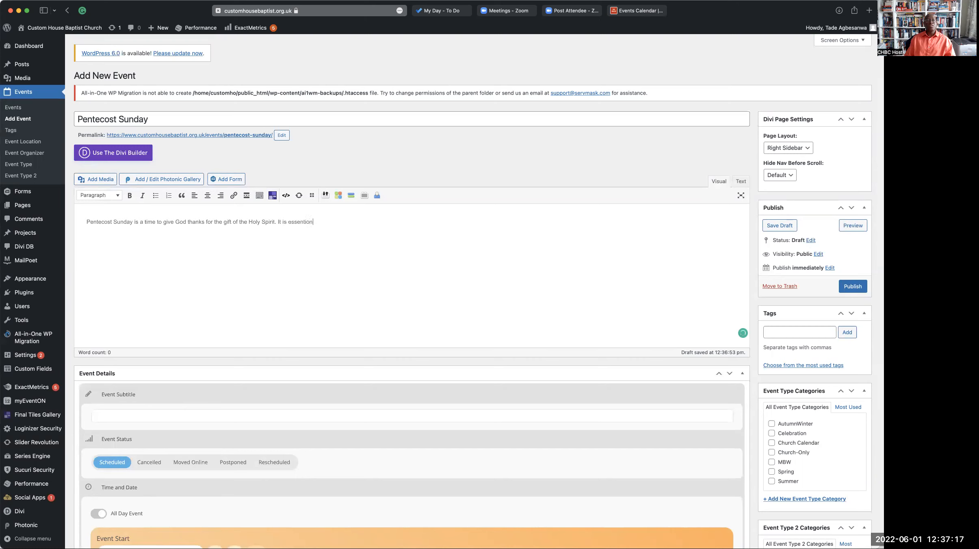
pyautogui.press('BackSpace')
pyautogui.write('that as a church we are aware of the importance of the ministry of th')
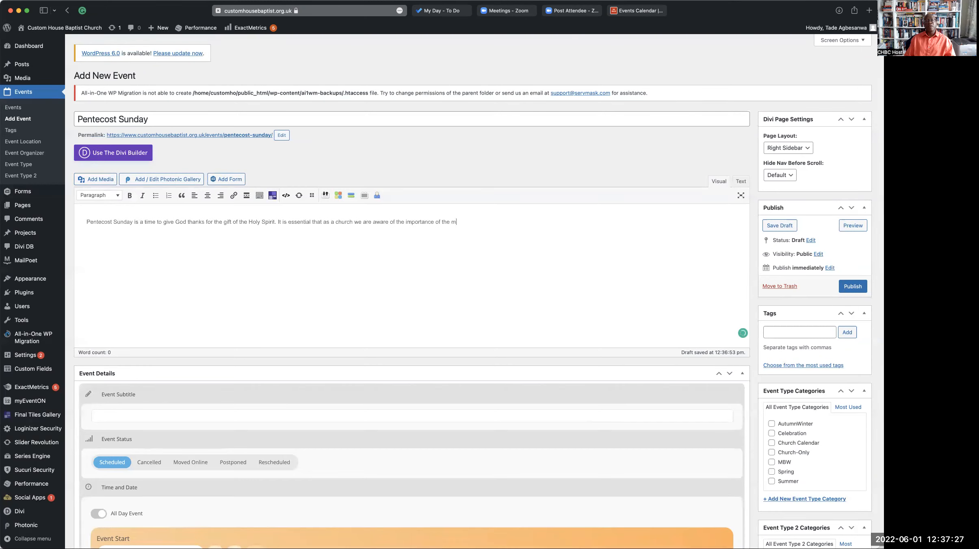
pyautogui.write('e Holy Spirit among us.')
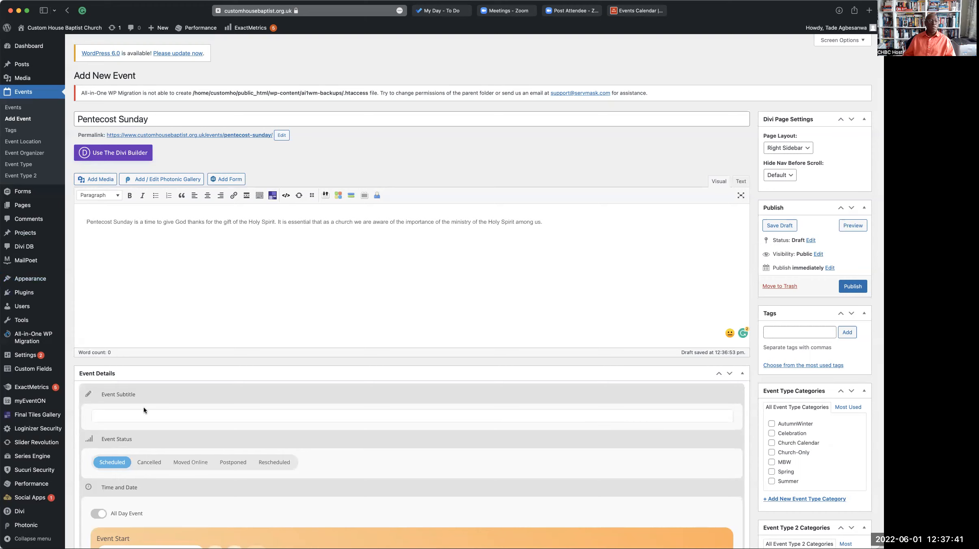
# Set the event subtitle to "Celebrating the gift of the Holy Spirit"
pyautogui.click(108, 415)
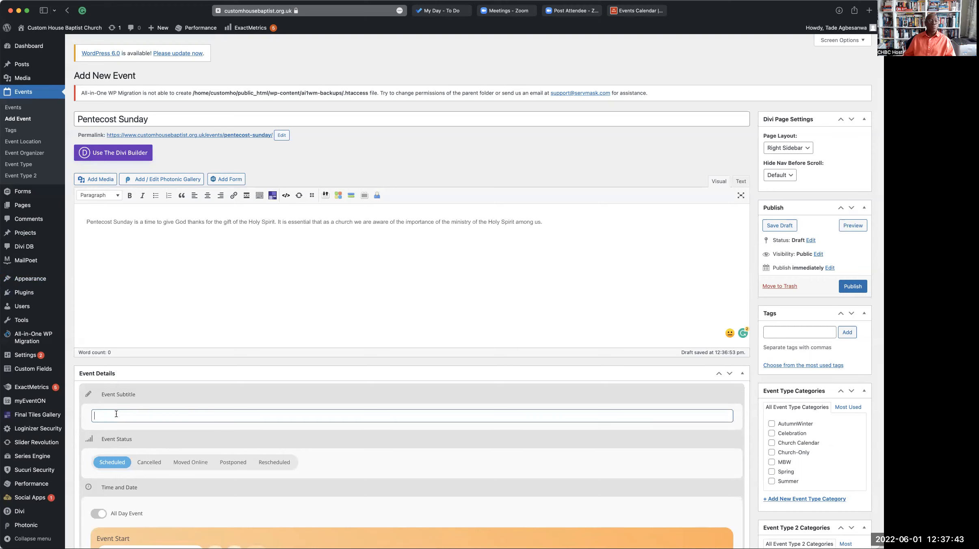
pyautogui.write('Celebratin')
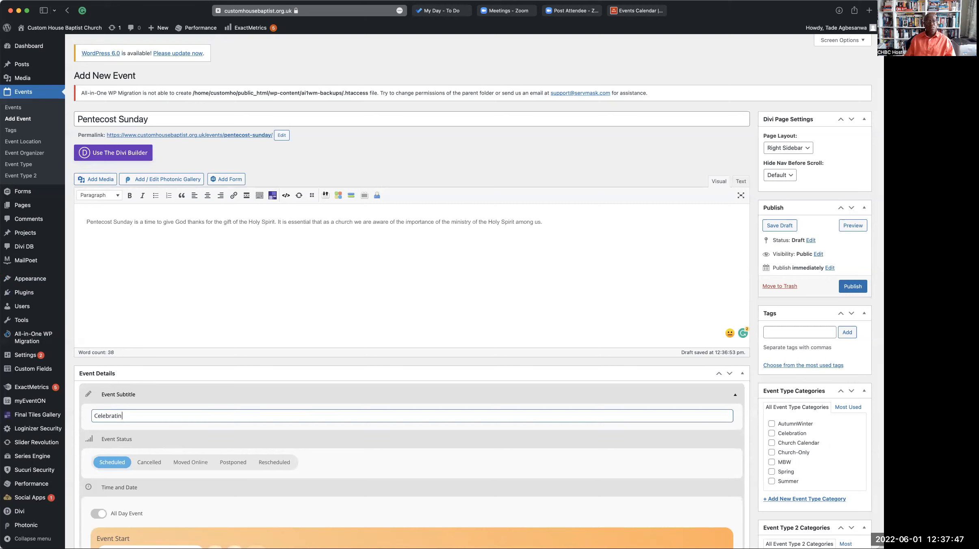
pyautogui.write('g the gift of the Holy Spirit.')
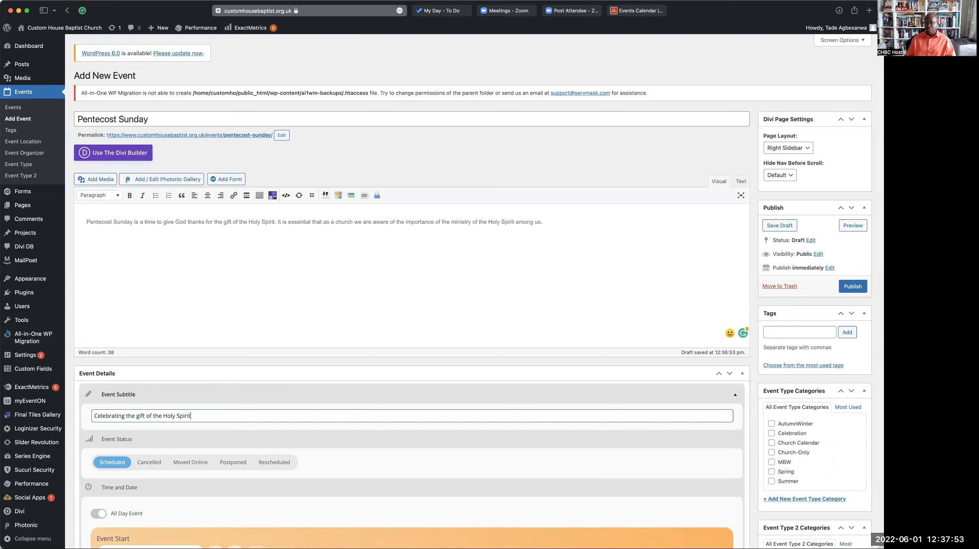
# Set the event's start date to June 5, 2022
pyautogui.scroll(-5, 298, 382)
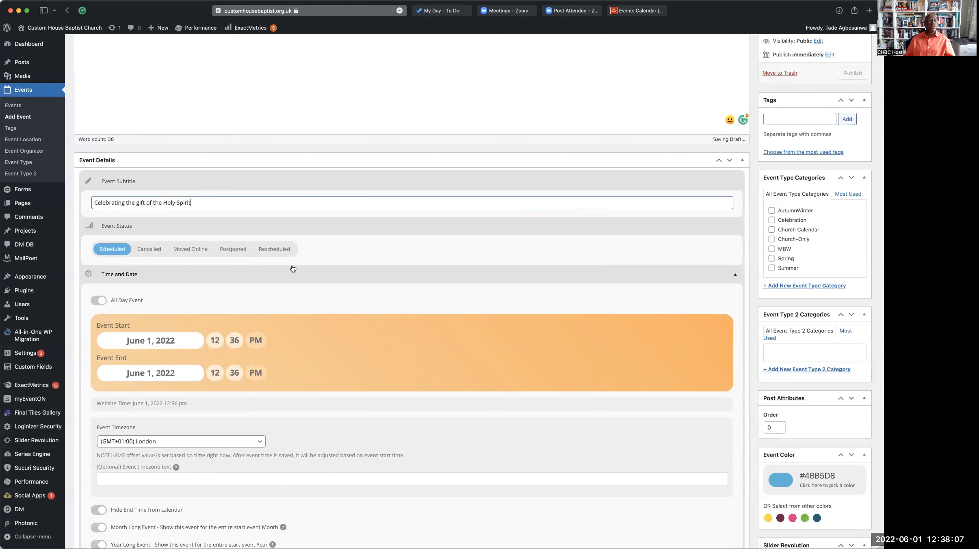
pyautogui.scroll(-3, 294, 260)
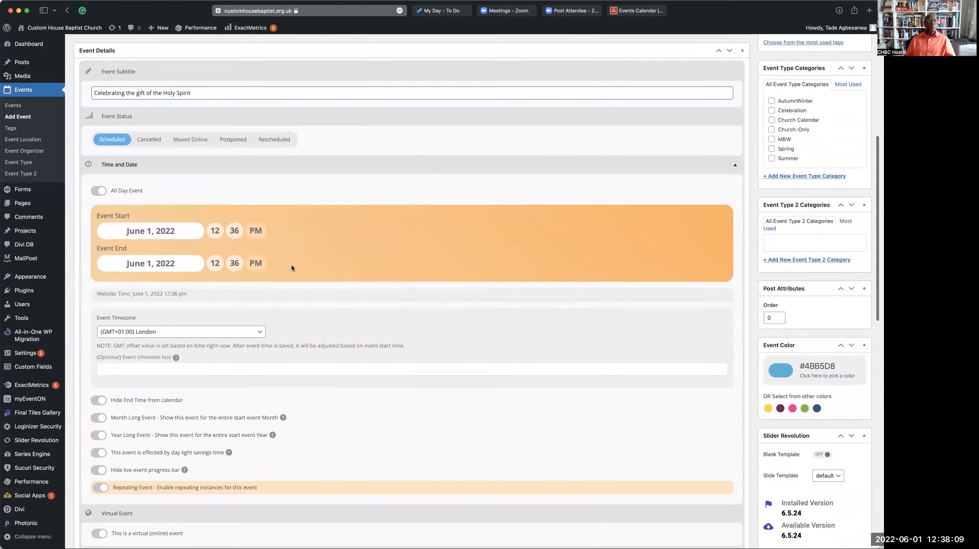
pyautogui.click(154, 231)
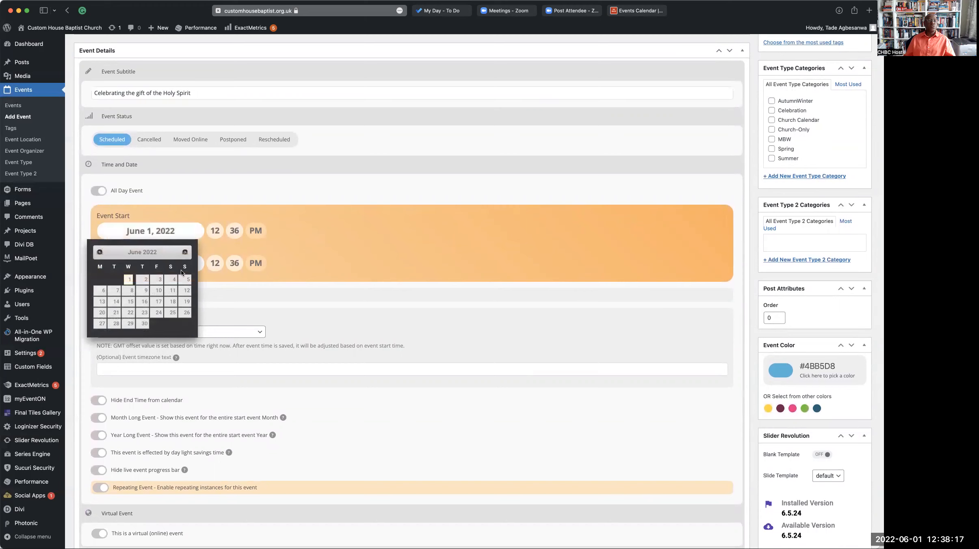
pyautogui.click(187, 280)
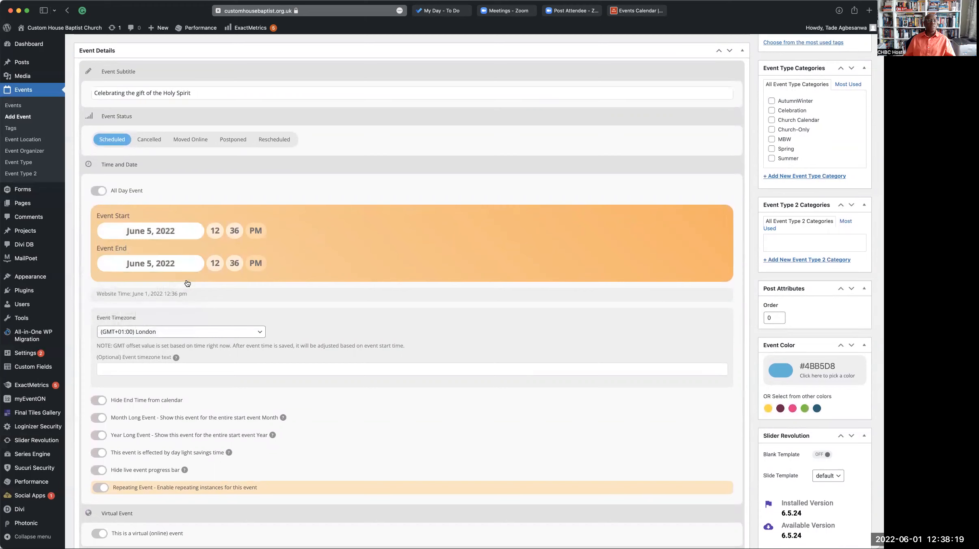
# Set the event's start time to 11:00 AM and its end time to 12:30 PM
pyautogui.click(215, 231)
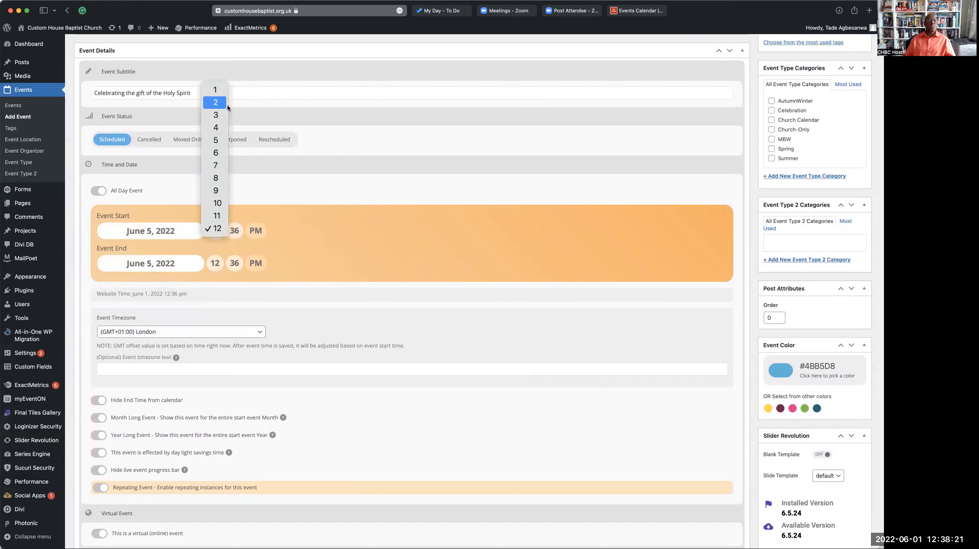
pyautogui.click(217, 216)
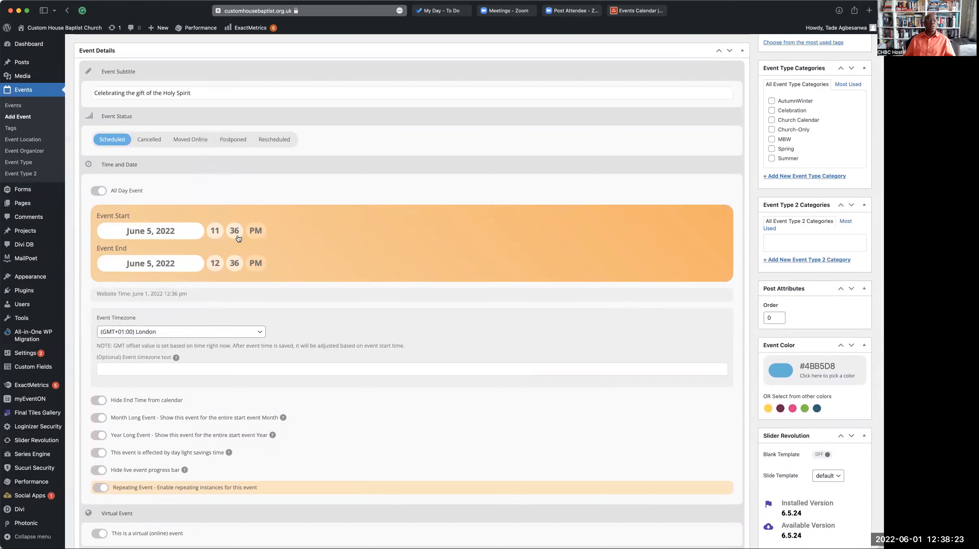
pyautogui.click(235, 232)
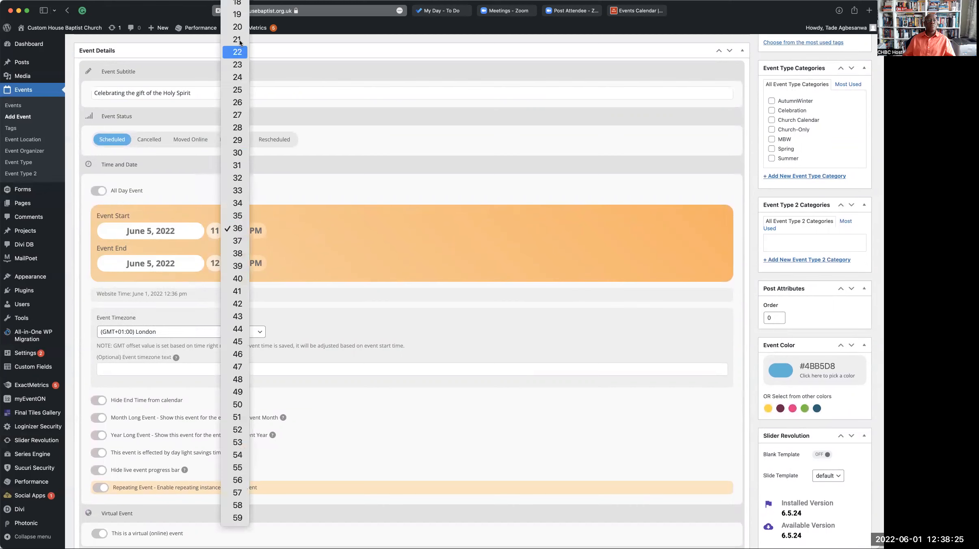
pyautogui.scroll(5, 241, 41)
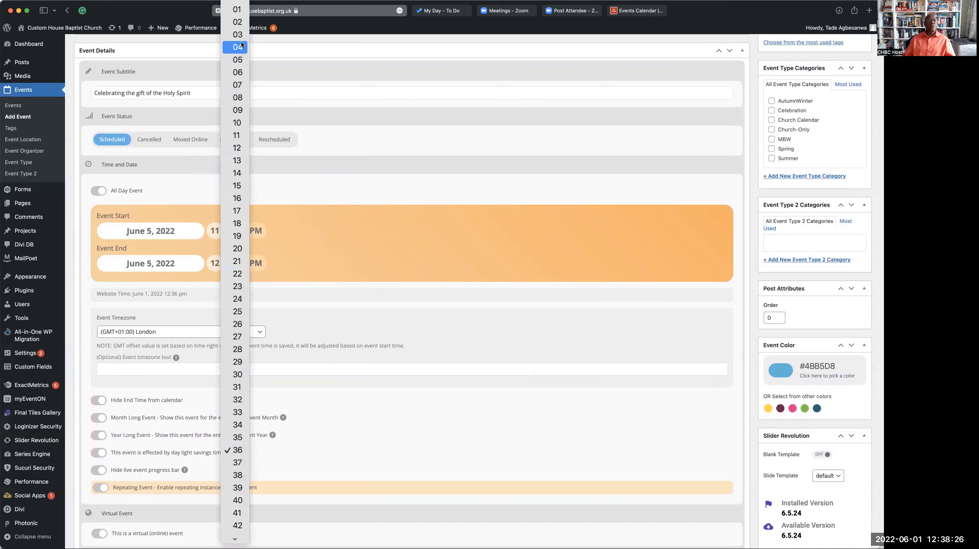
pyautogui.click(235, 1)
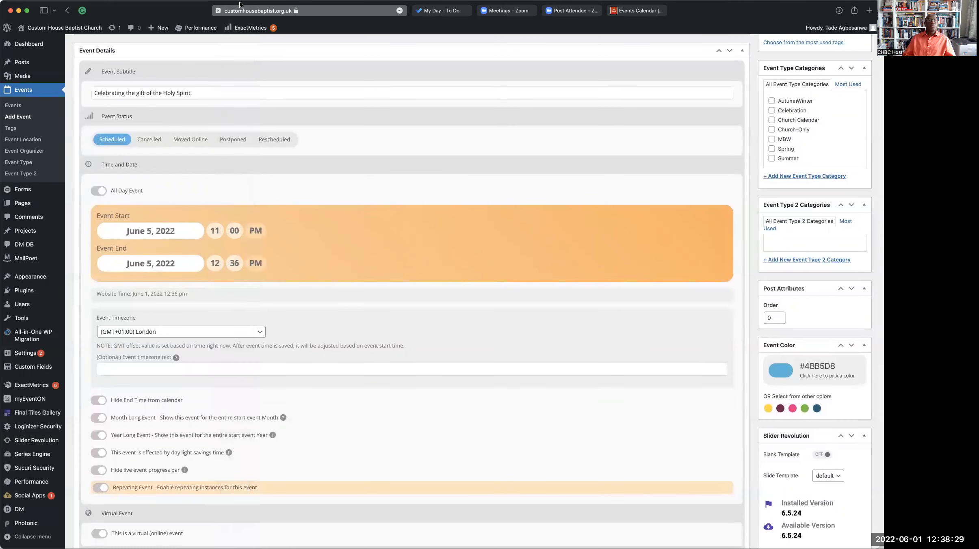
pyautogui.click(255, 231)
pyautogui.click(239, 266)
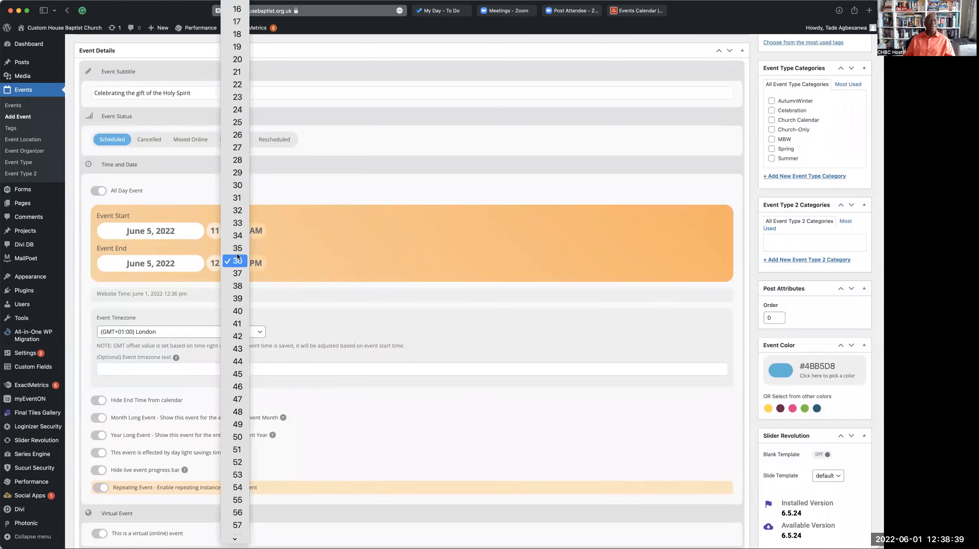
pyautogui.click(239, 186)
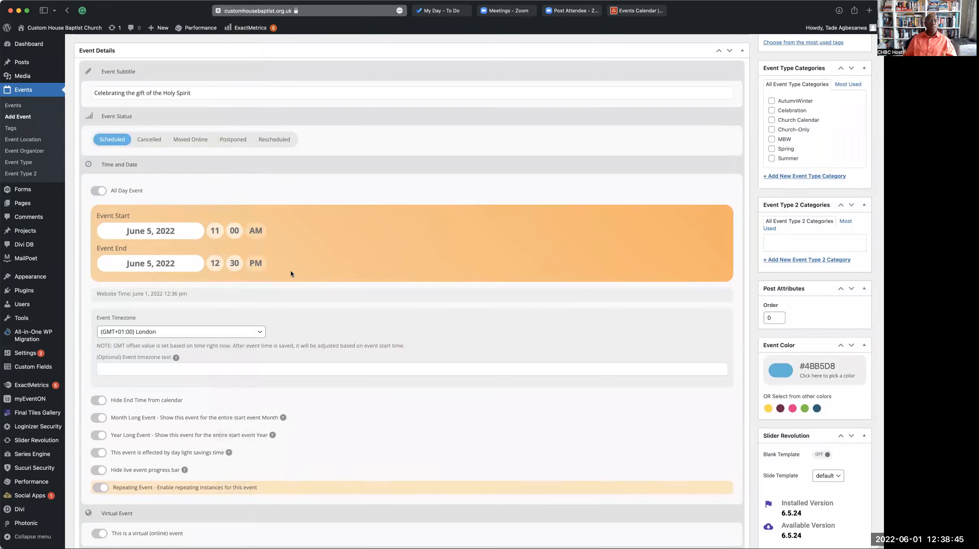
# Select Custom House Baptist Church from the existing locations as the event's venue and save the choice
pyautogui.scroll(-5, 307, 281)
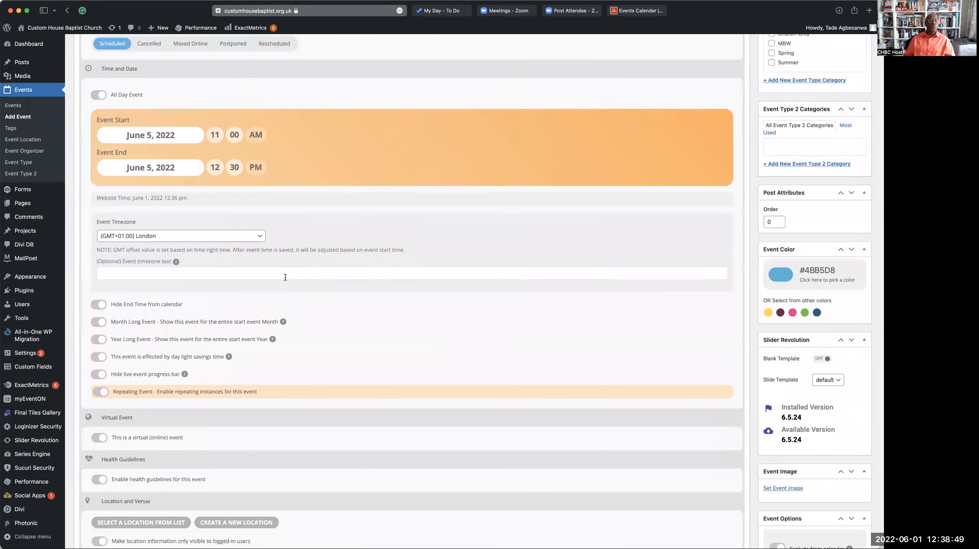
pyautogui.scroll(-1, 285, 277)
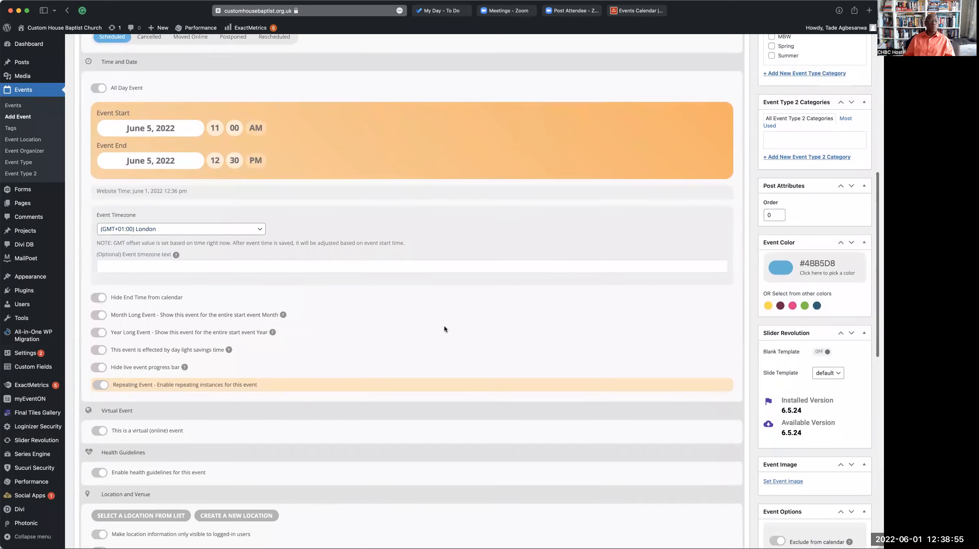
pyautogui.scroll(-5, 445, 327)
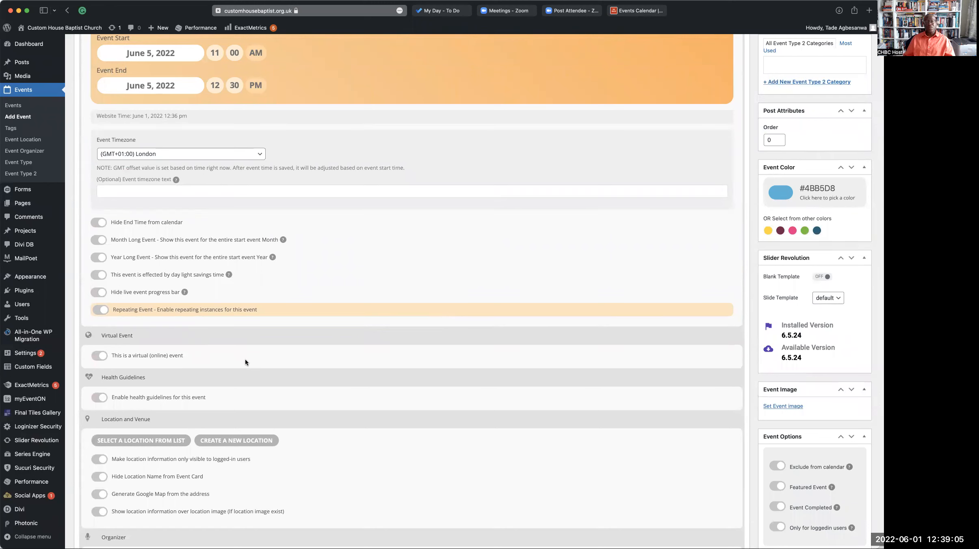
pyautogui.scroll(-3, 241, 360)
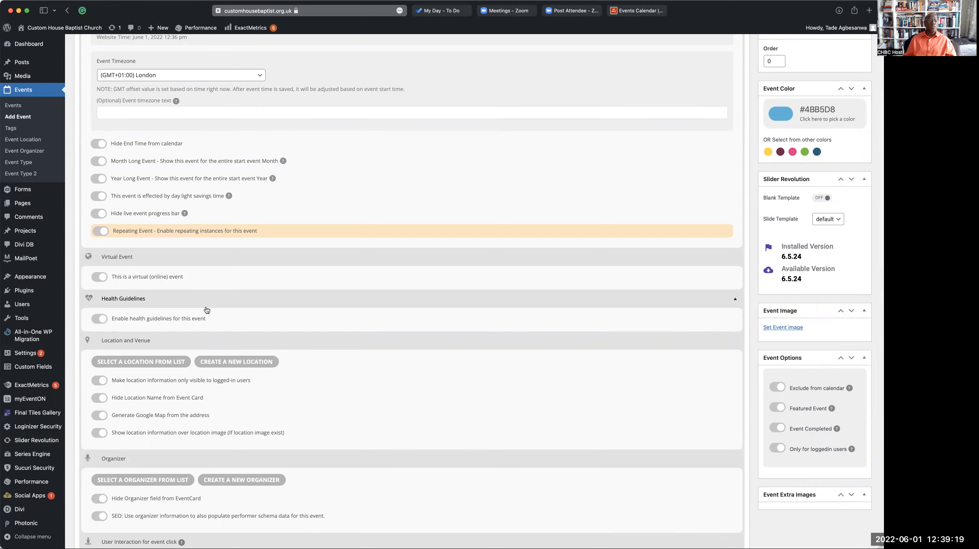
pyautogui.scroll(-1, 238, 335)
pyautogui.scroll(-5, 240, 340)
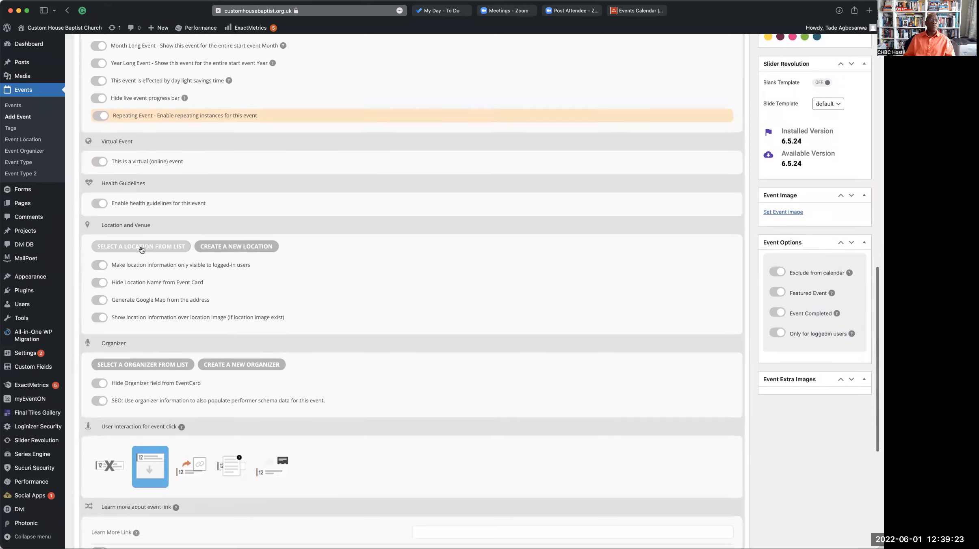
pyautogui.click(142, 246)
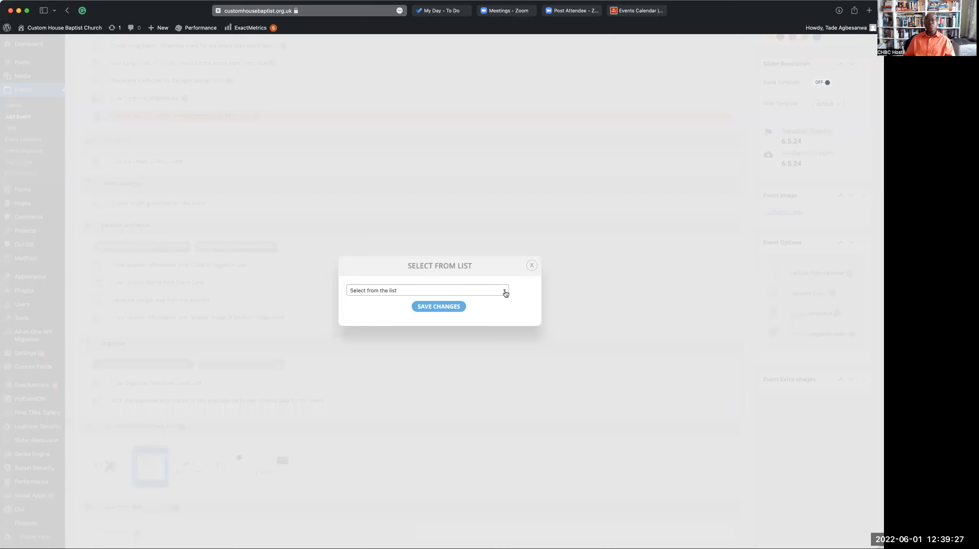
pyautogui.click(504, 291)
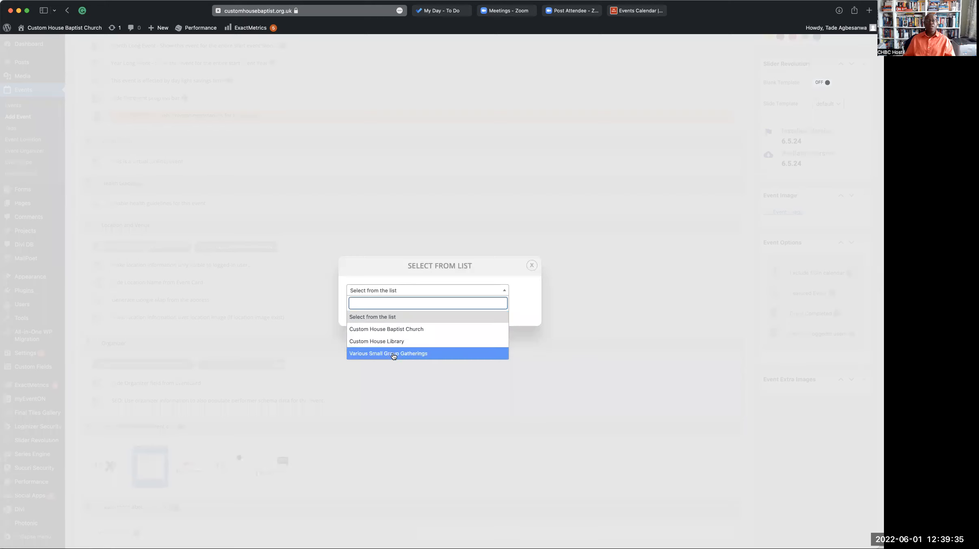
pyautogui.click(402, 329)
pyautogui.click(439, 307)
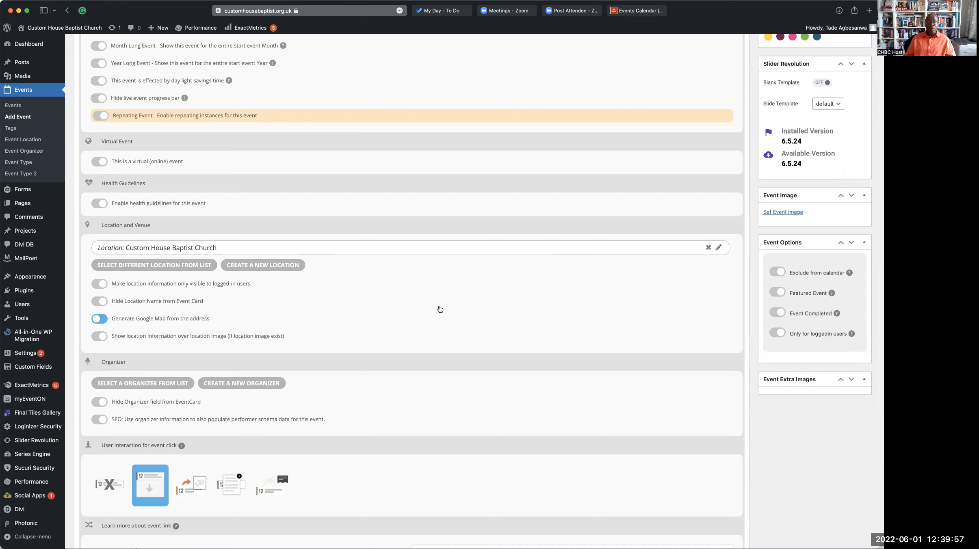
# Select Pastoral / Preaching Ministry from the existing organizers as the event's organizer and save the choice
pyautogui.scroll(-1, 206, 369)
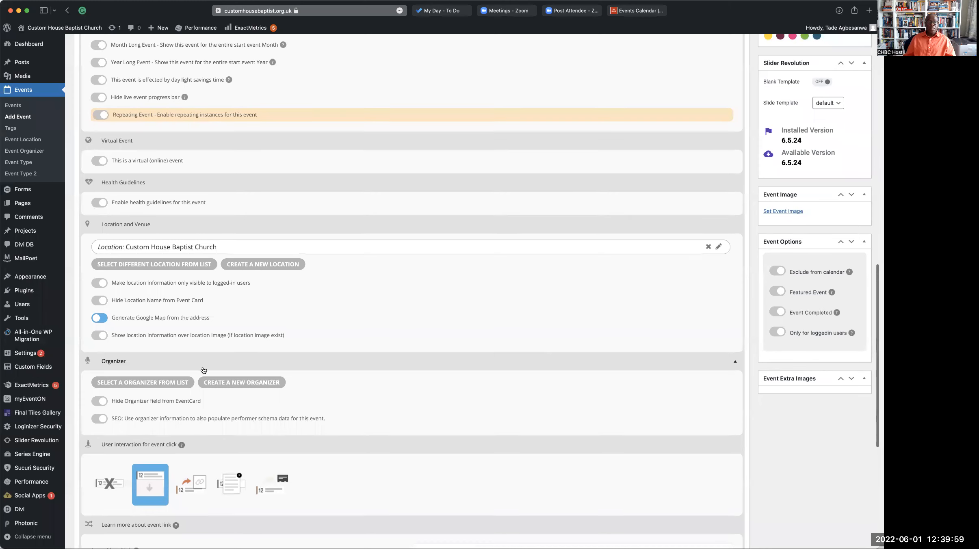
pyautogui.click(146, 383)
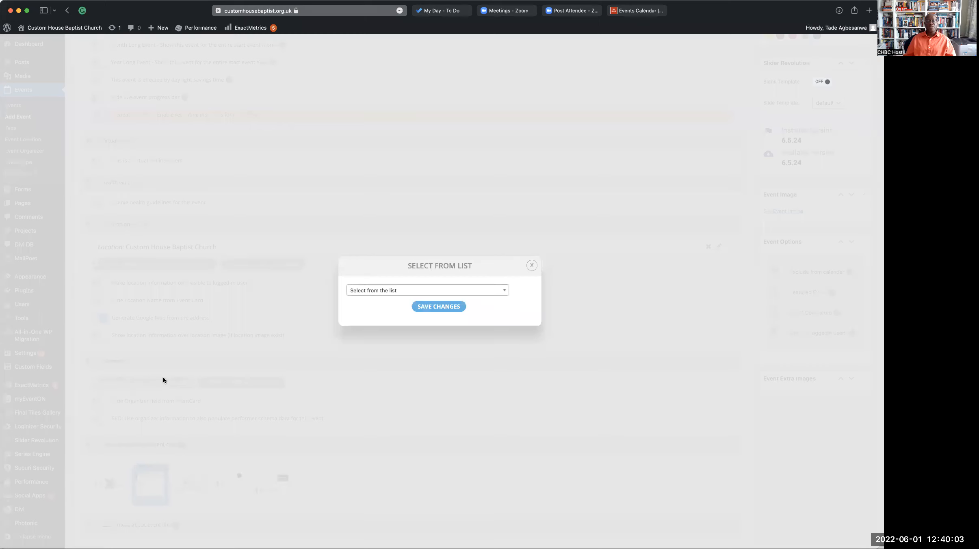
pyautogui.click(504, 292)
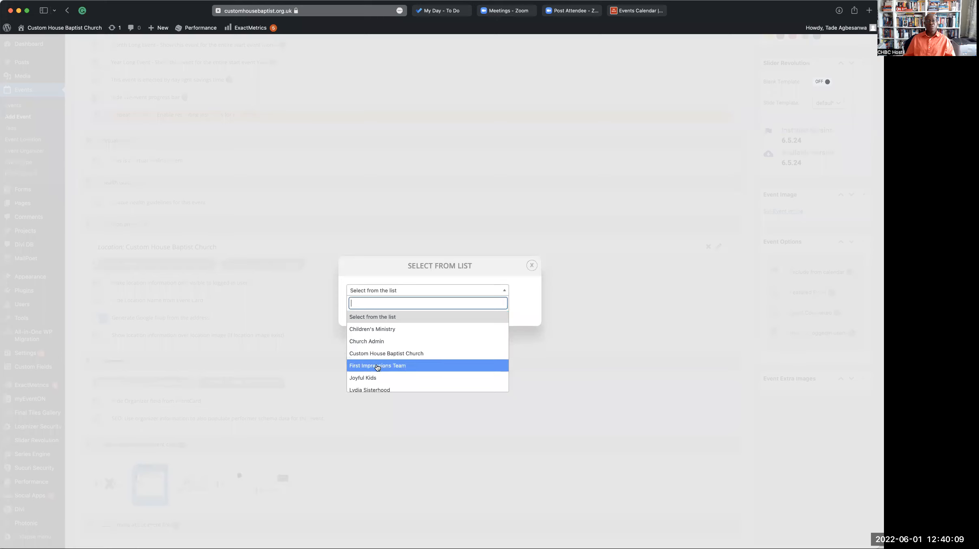
pyautogui.scroll(-2, 378, 379)
pyautogui.scroll(-1, 378, 379)
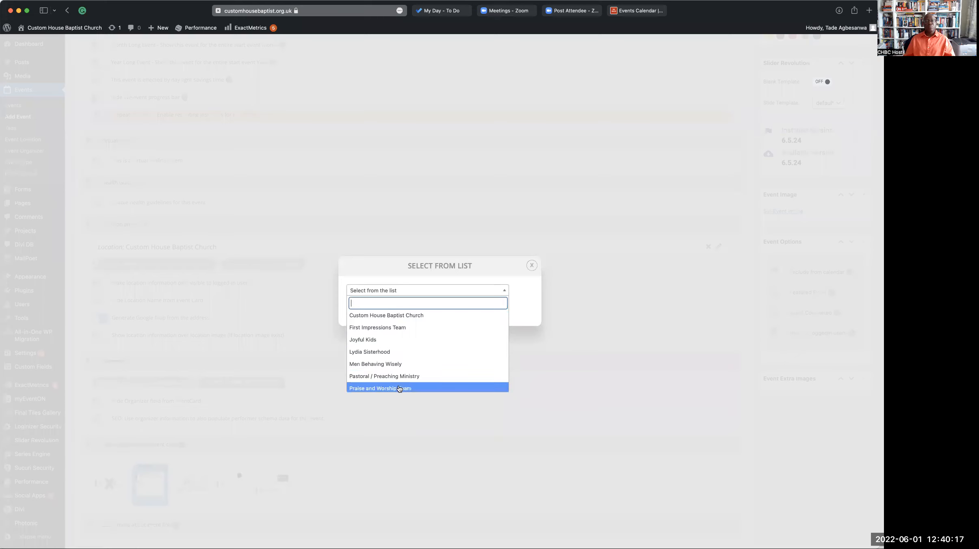
pyautogui.click(408, 376)
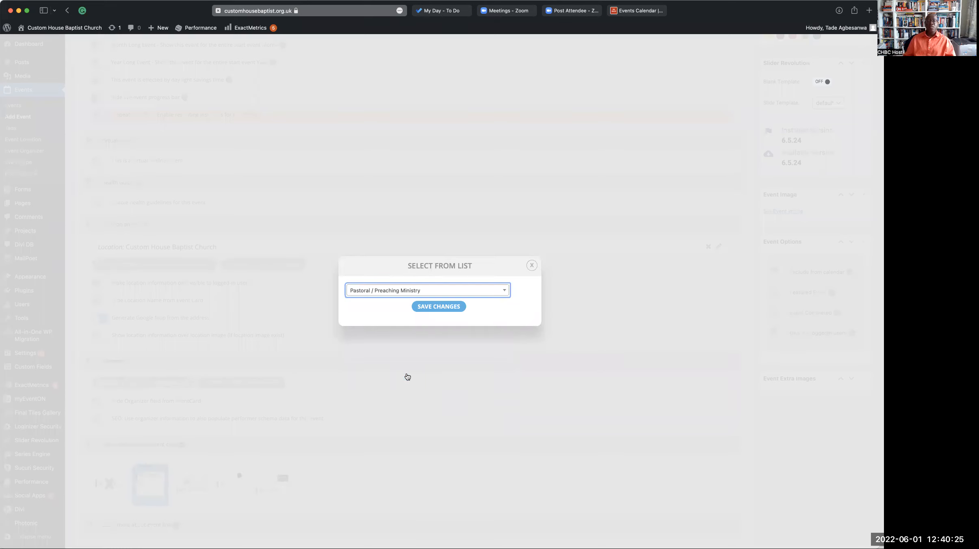
pyautogui.click(444, 307)
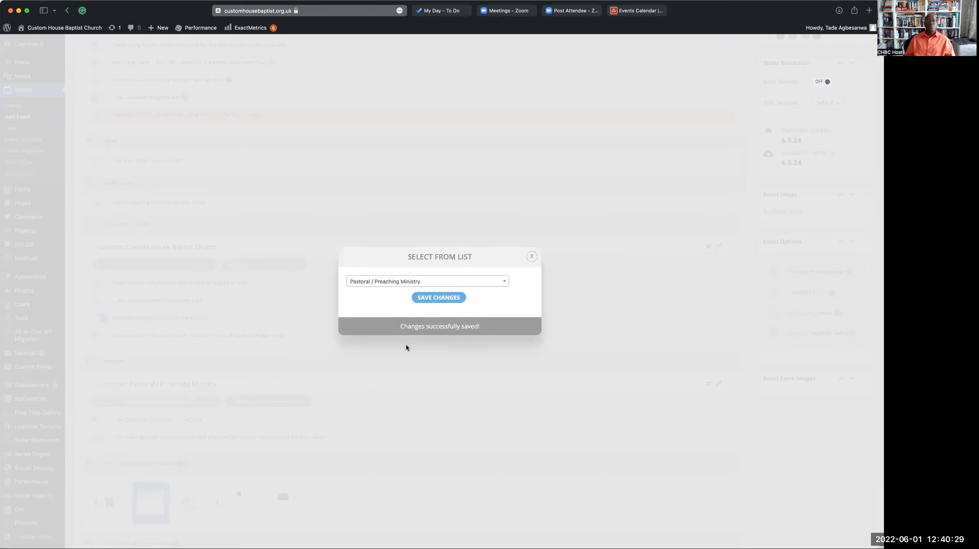
# Set the event color to the preset dark purple 75204D
pyautogui.scroll(-3, 401, 380)
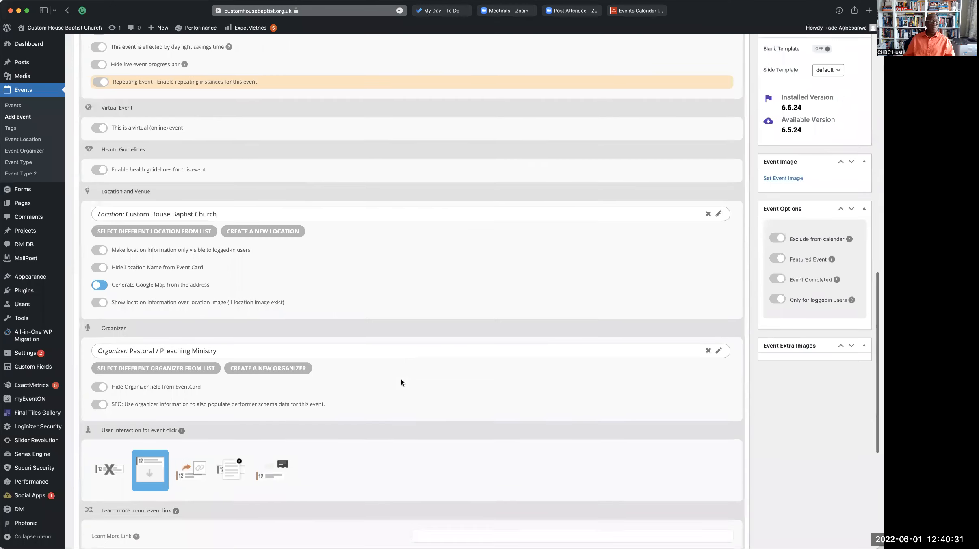
pyautogui.scroll(-2, 401, 382)
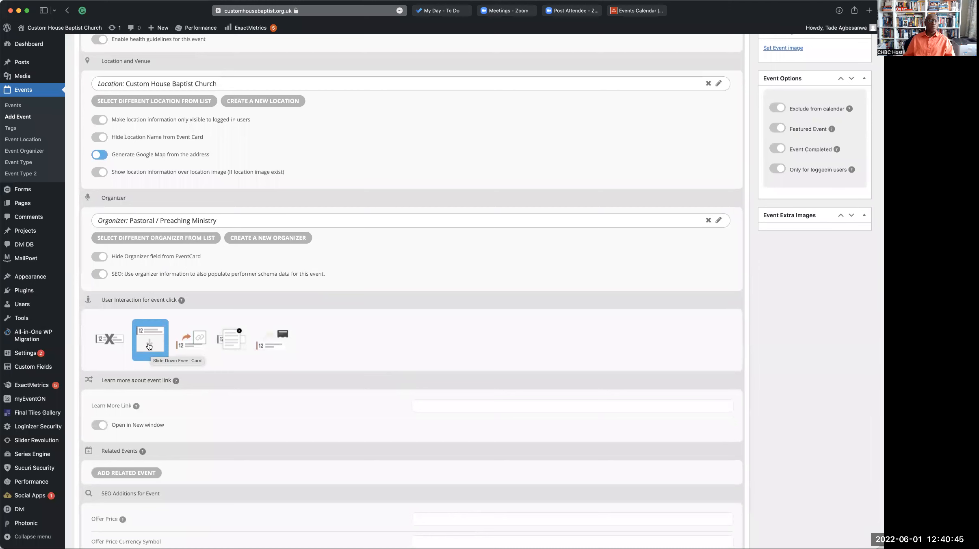
pyautogui.scroll(-5, 149, 346)
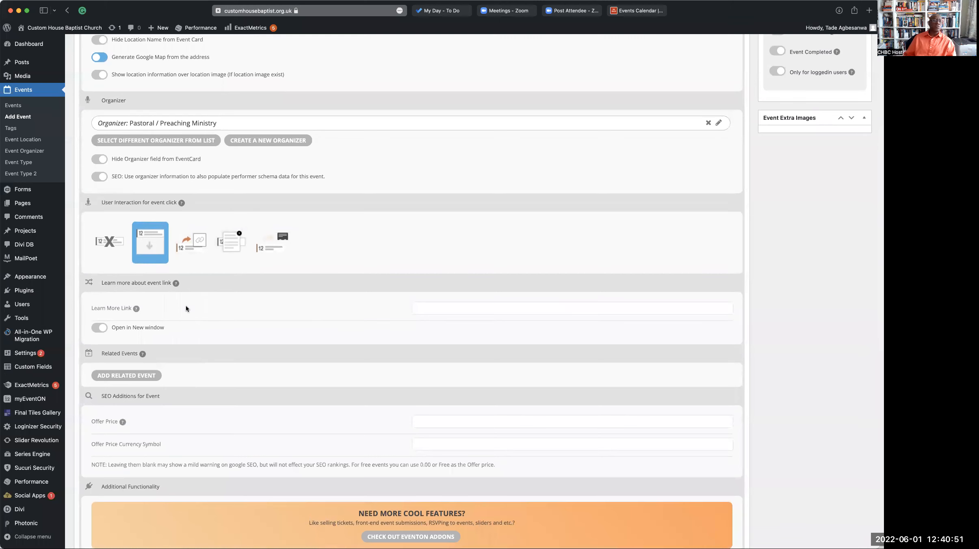
pyautogui.scroll(-3, 248, 331)
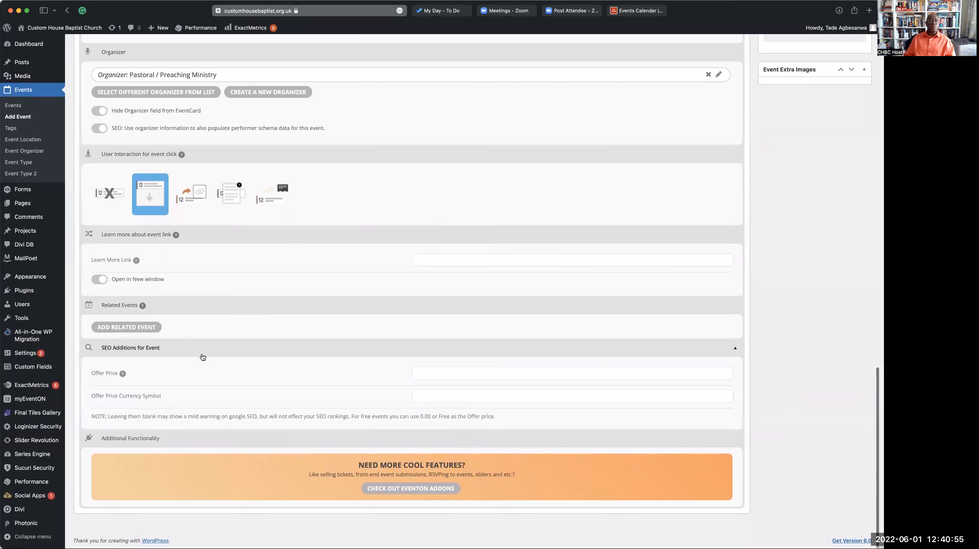
pyautogui.scroll(8, 280, 384)
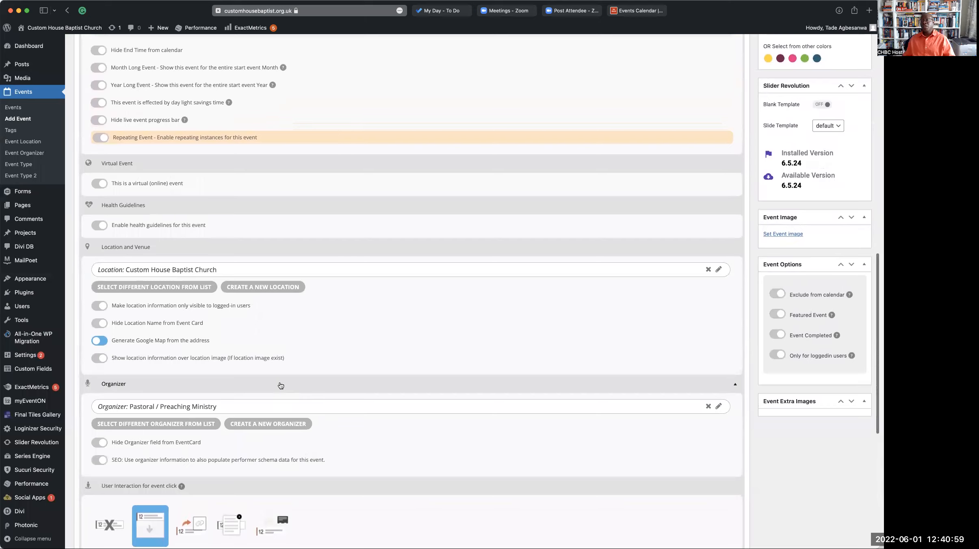
pyautogui.scroll(3, 605, 374)
pyautogui.scroll(1, 745, 300)
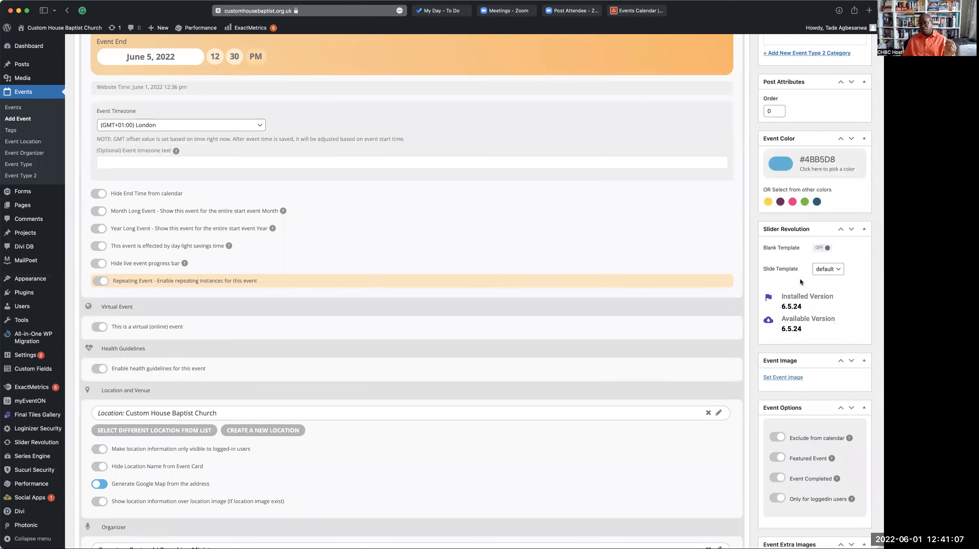
pyautogui.click(781, 203)
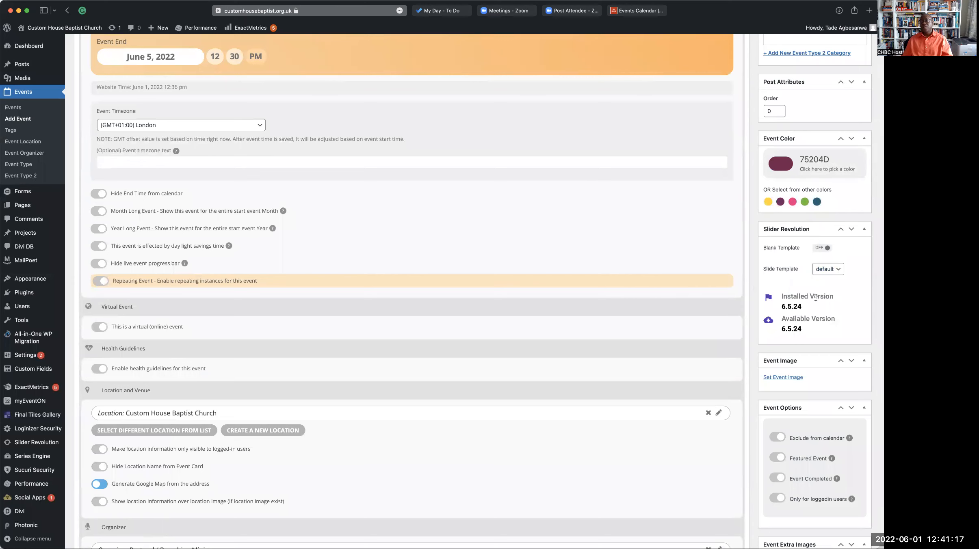
# Mark the Pentecost Sunday event as a featured event
pyautogui.scroll(2, 815, 298)
pyautogui.scroll(4, 815, 298)
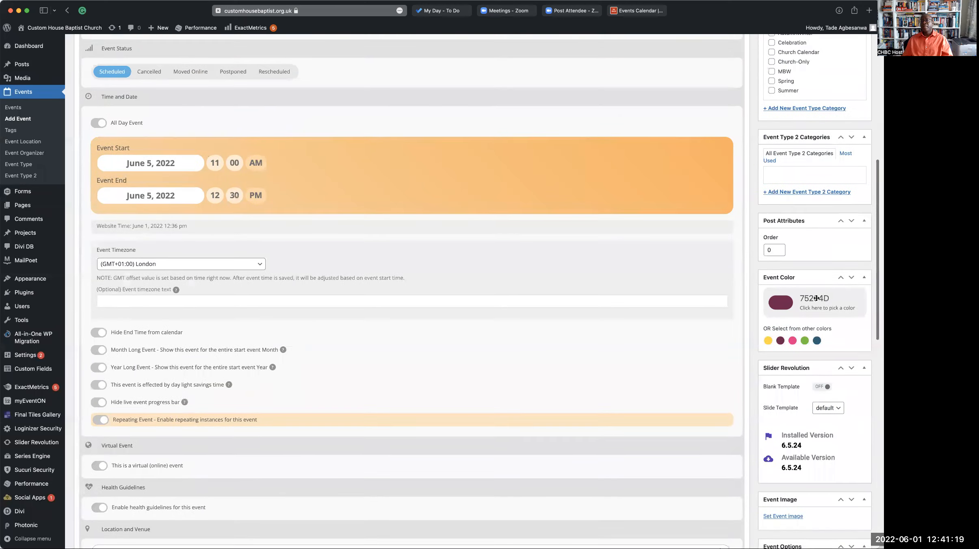
pyautogui.scroll(5, 817, 298)
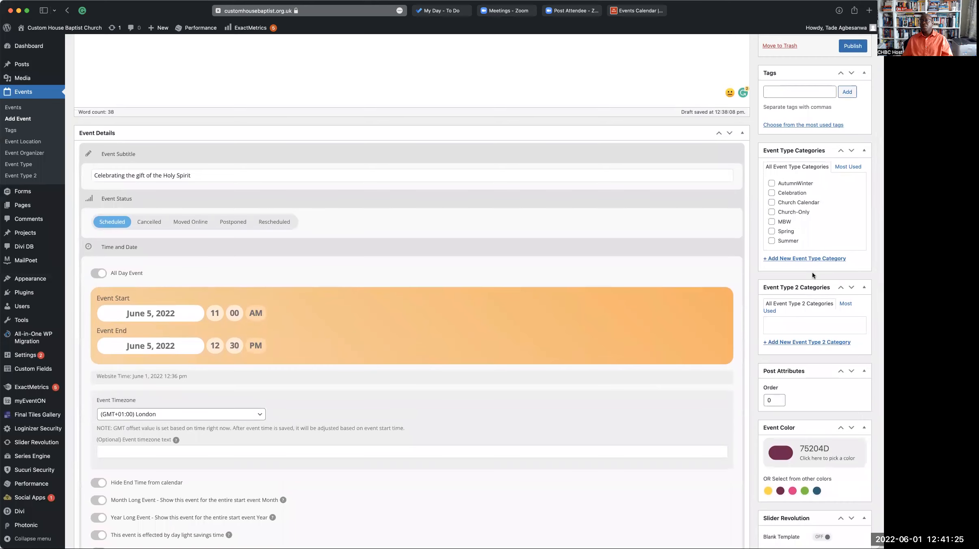
pyautogui.scroll(-10, 812, 272)
pyautogui.scroll(-8, 812, 270)
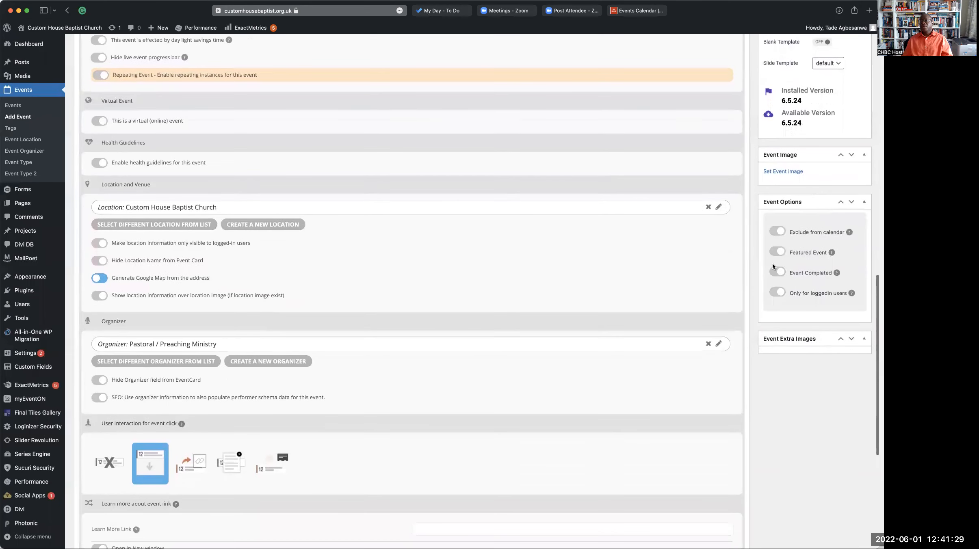
pyautogui.click(782, 254)
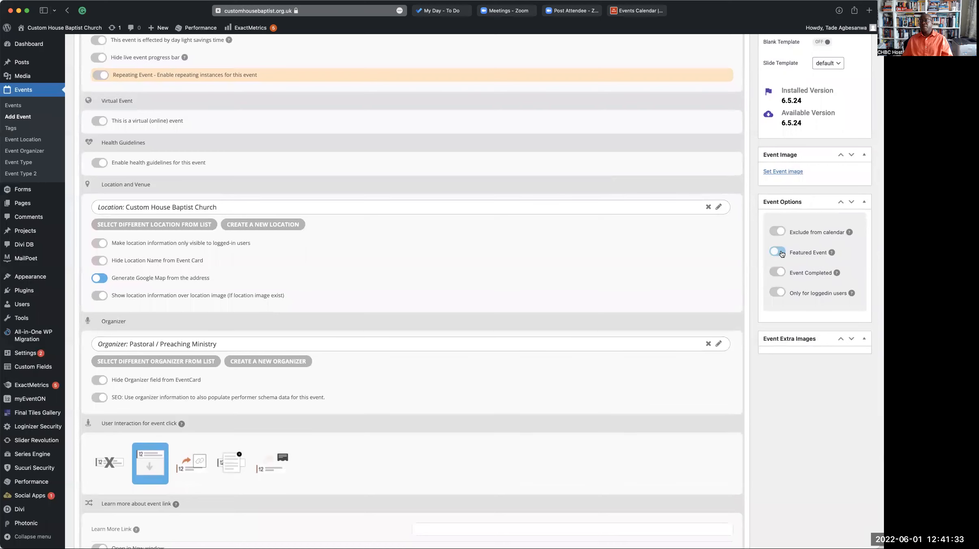
# Set the event image to Pentecost-Sunday-22.jpg from the media library
pyautogui.scroll(5, 781, 254)
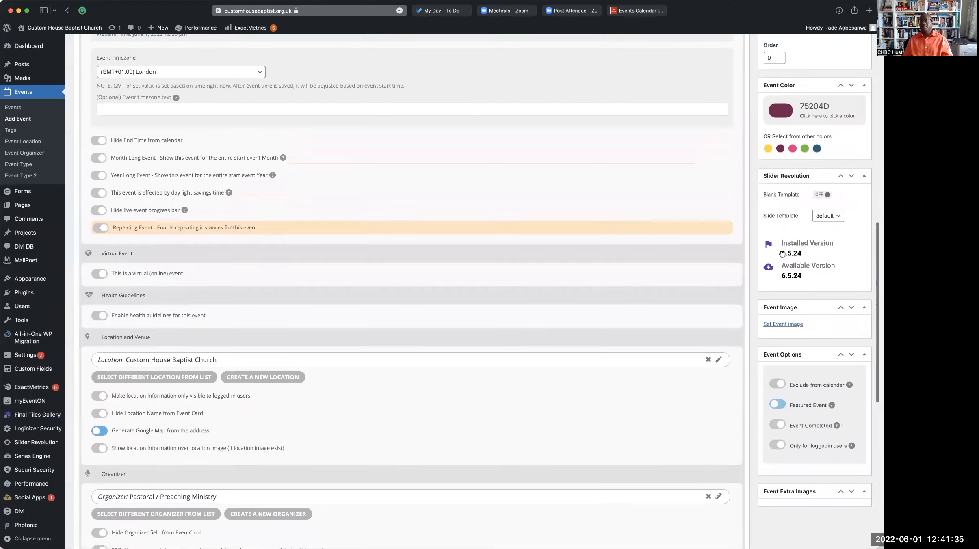
pyautogui.scroll(1, 782, 254)
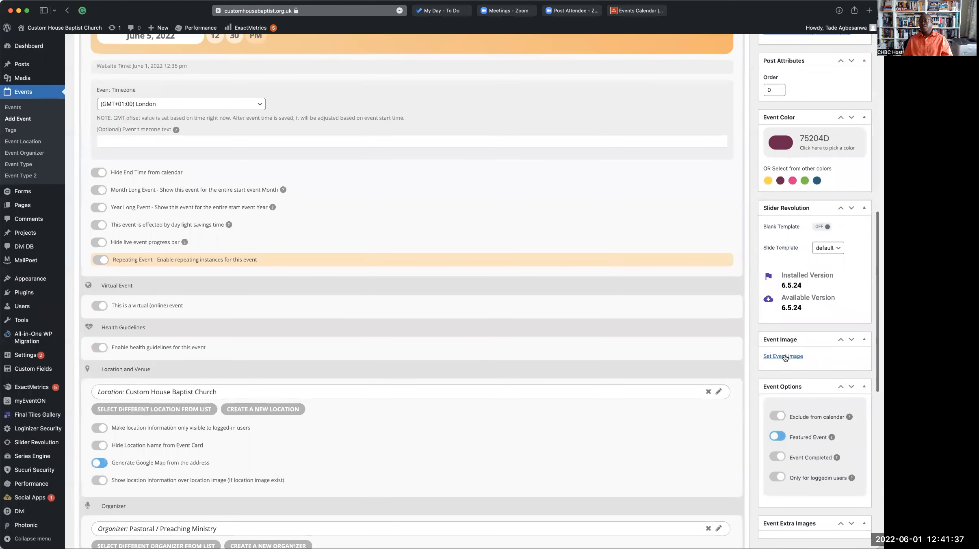
pyautogui.click(785, 357)
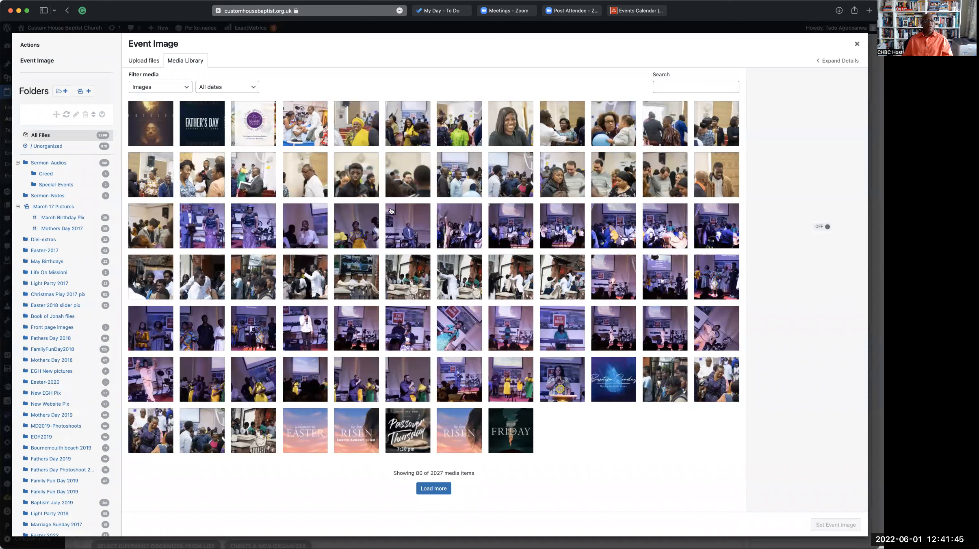
pyautogui.click(154, 127)
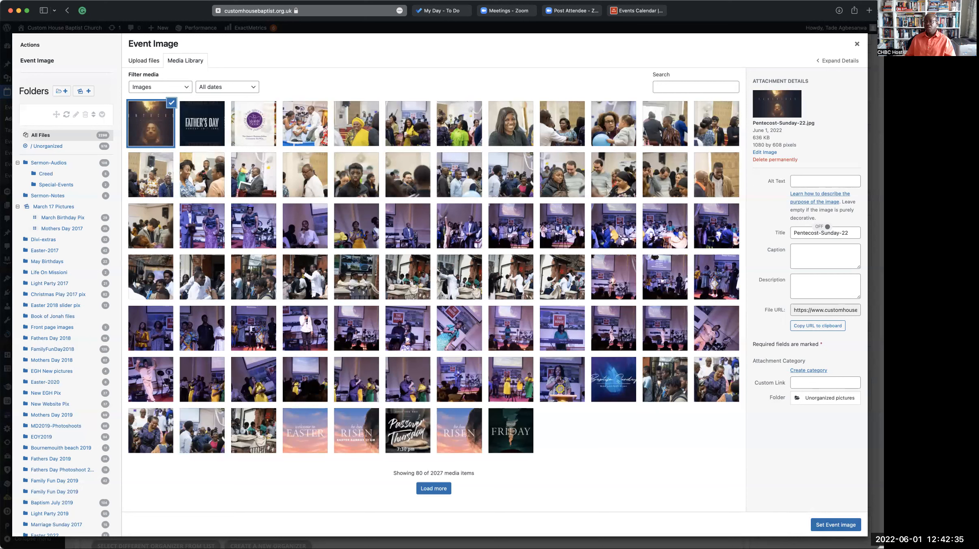
pyautogui.click(836, 525)
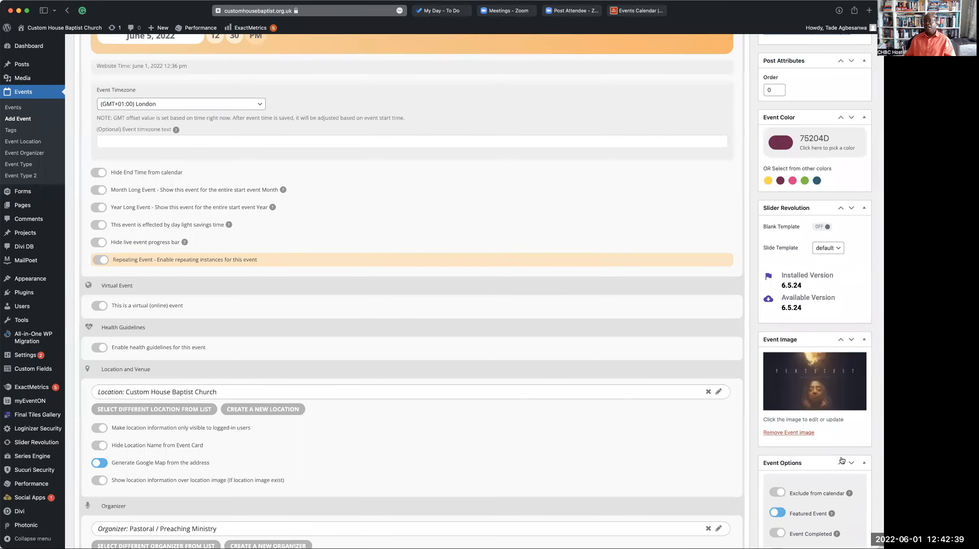
# Publish the Pentecost Sunday event
pyautogui.scroll(-3, 838, 457)
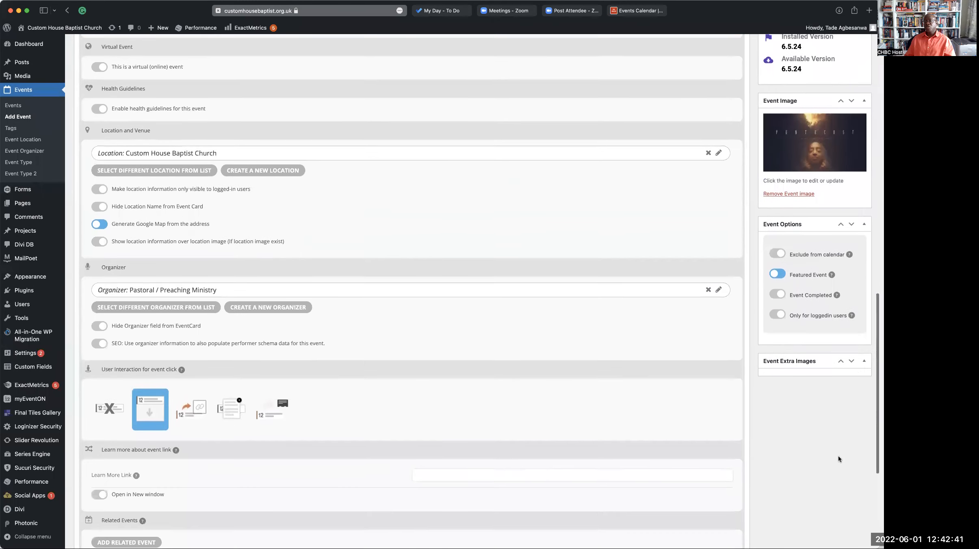
pyautogui.scroll(10, 838, 456)
pyautogui.scroll(9, 838, 456)
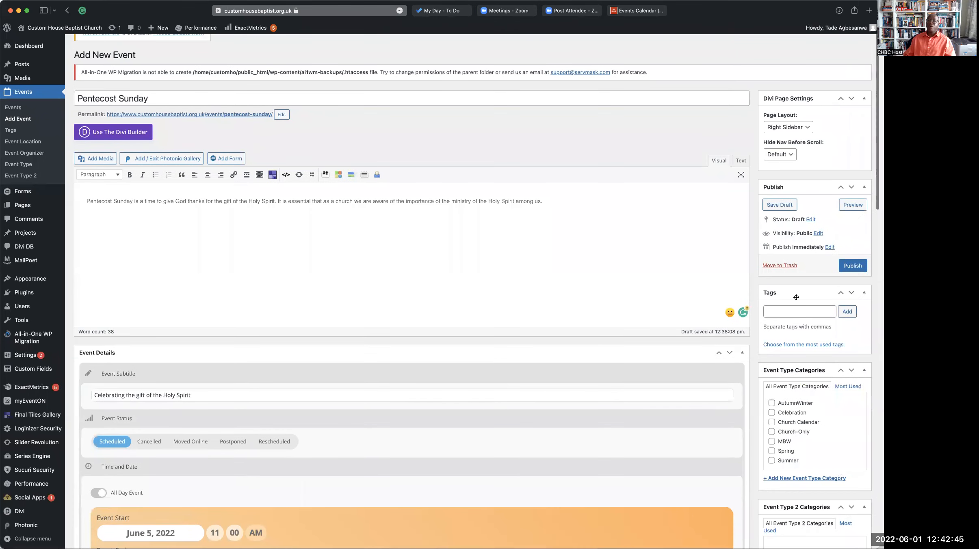
pyautogui.click(854, 267)
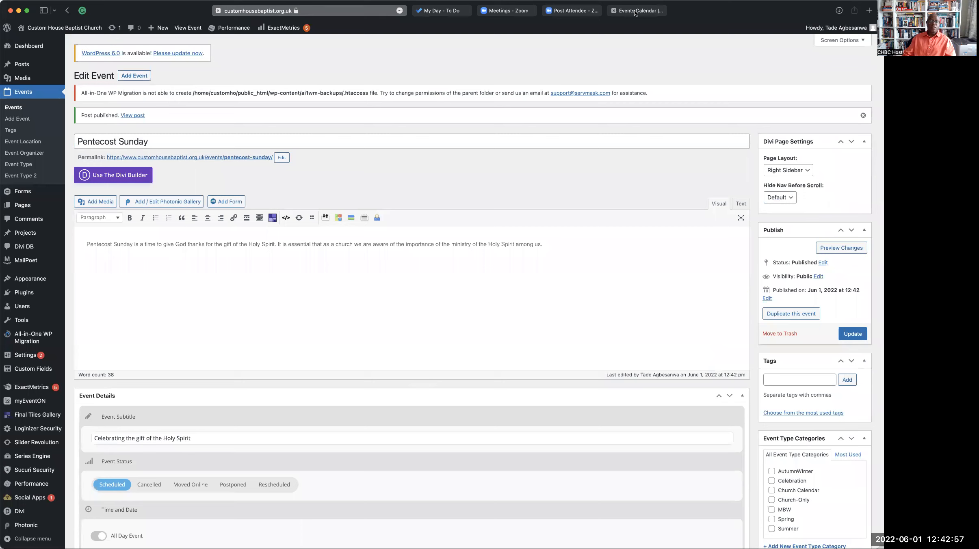
# Switch to the public church website, reload its home page and find the June 2022 events list
pyautogui.moveTo(635, 13)
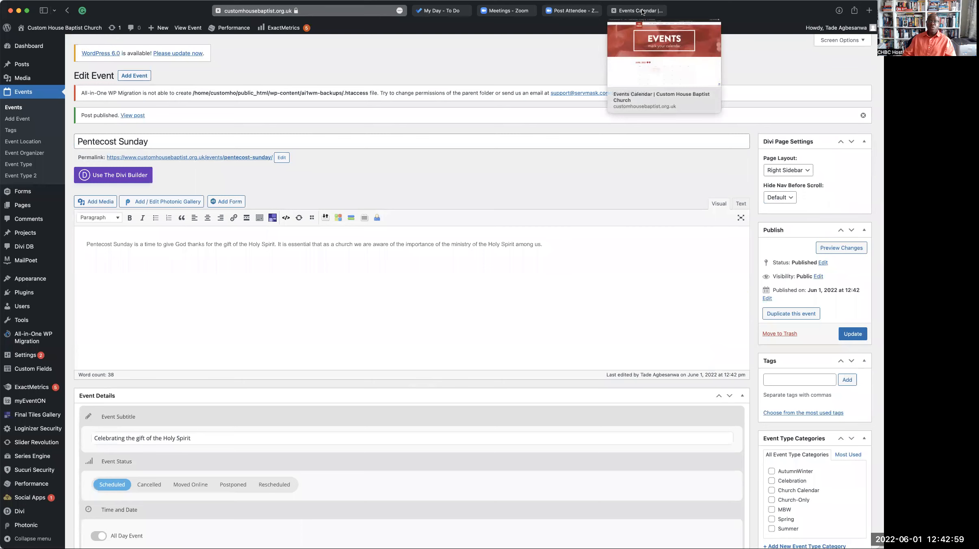
pyautogui.click(642, 13)
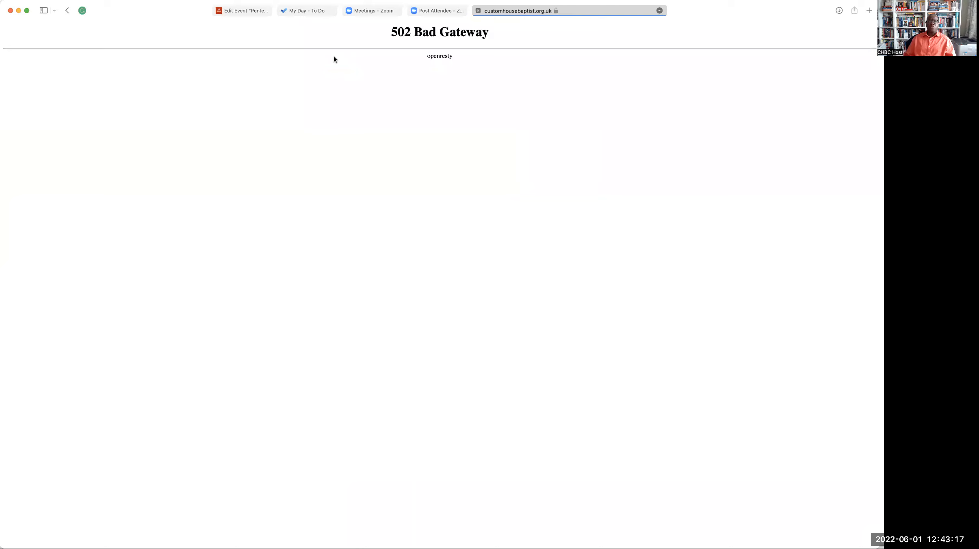
pyautogui.click(649, 11)
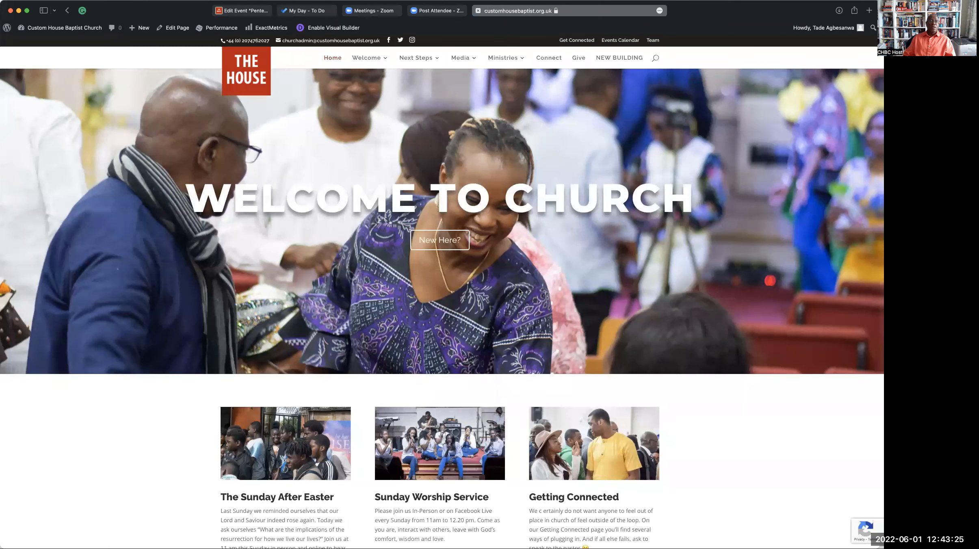
pyautogui.scroll(-8, 520, 291)
pyautogui.scroll(-10, 519, 288)
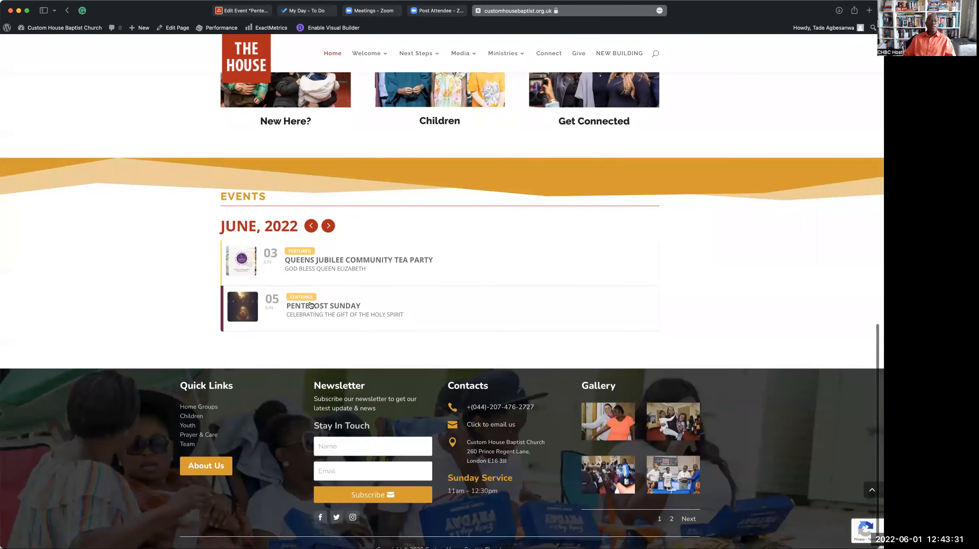
# Expand the Pentecost Sunday event in the home page's events list, review its image and details, and collapse it
pyautogui.click(311, 306)
pyautogui.scroll(-5, 362, 336)
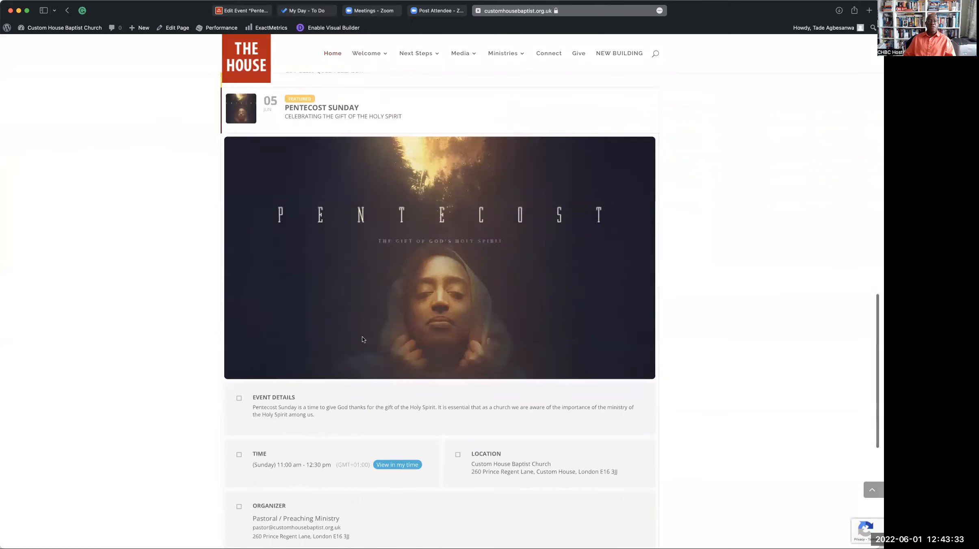
pyautogui.scroll(3, 370, 284)
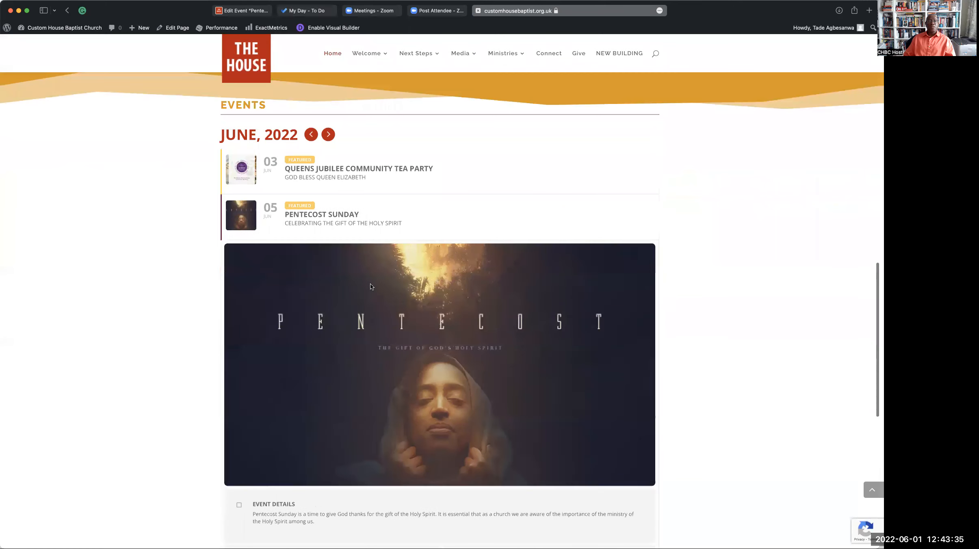
pyautogui.scroll(4, 370, 287)
pyautogui.click(316, 374)
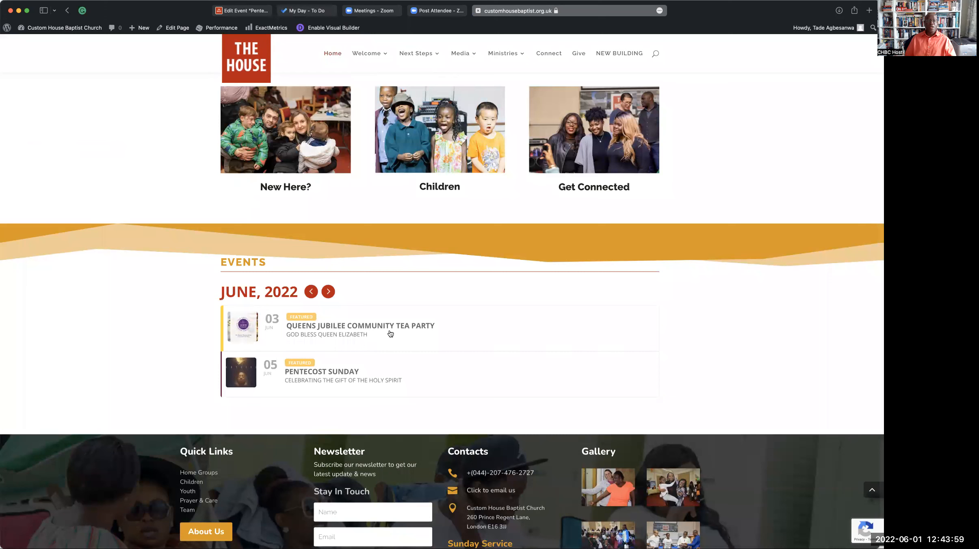
# Open the site's WordPress dashboard from the public home page
pyautogui.scroll(3, 388, 331)
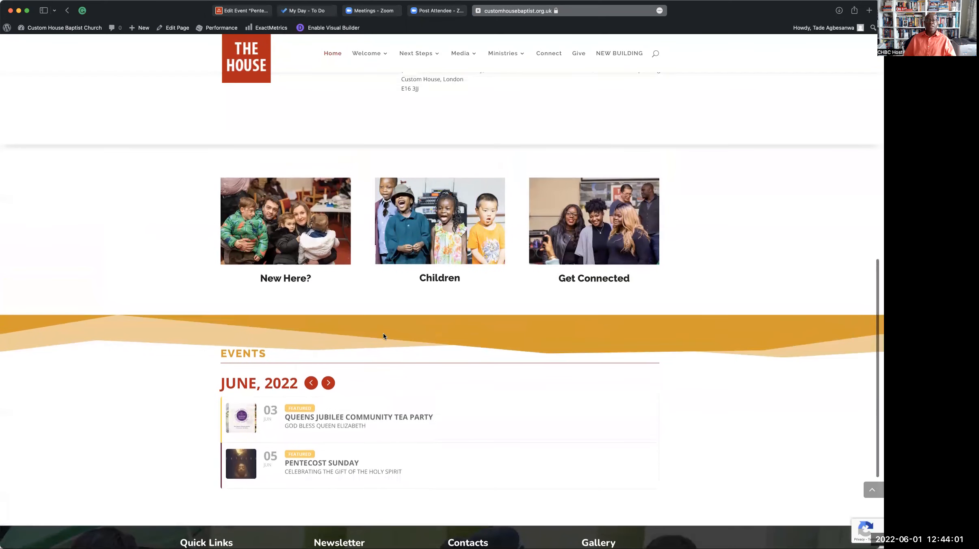
pyautogui.scroll(10, 383, 333)
pyautogui.scroll(3, 384, 335)
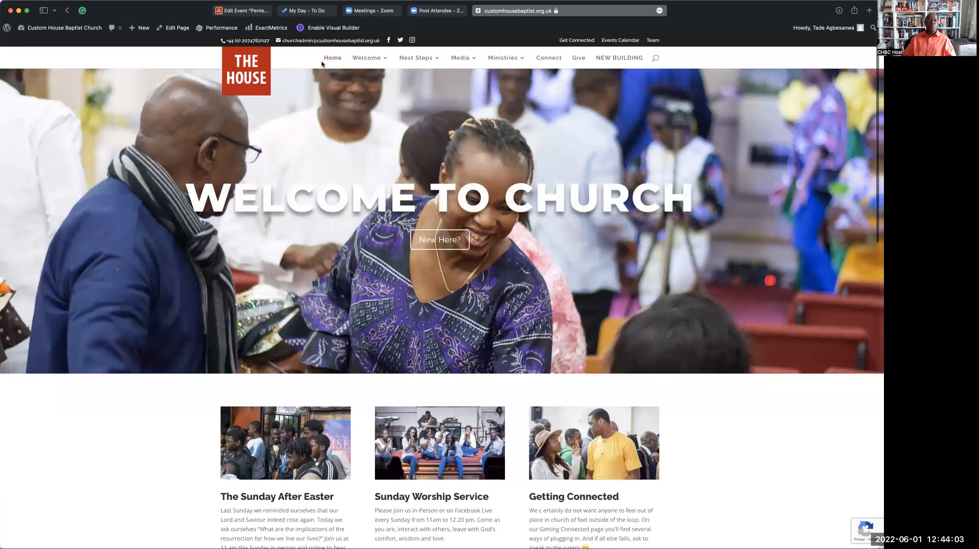
pyautogui.moveTo(38, 29)
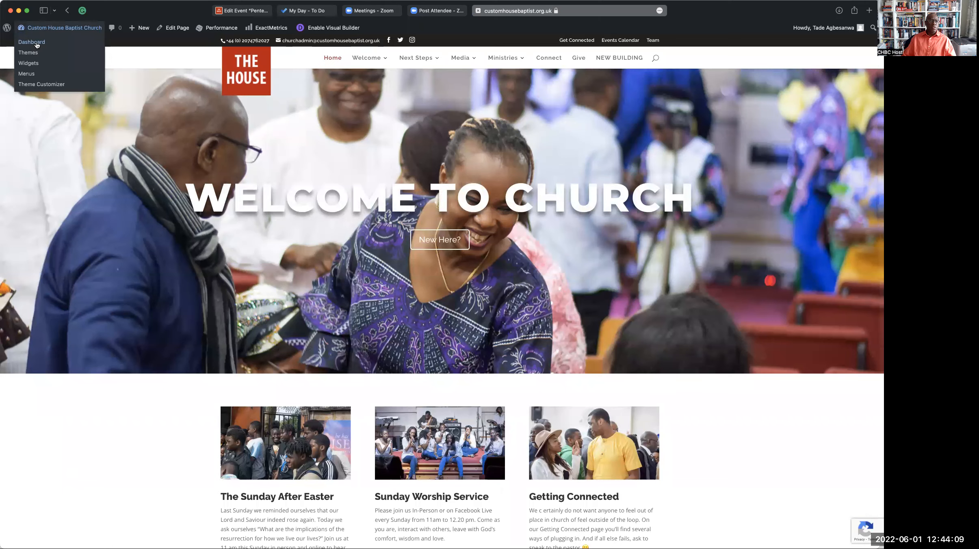
pyautogui.click(32, 42)
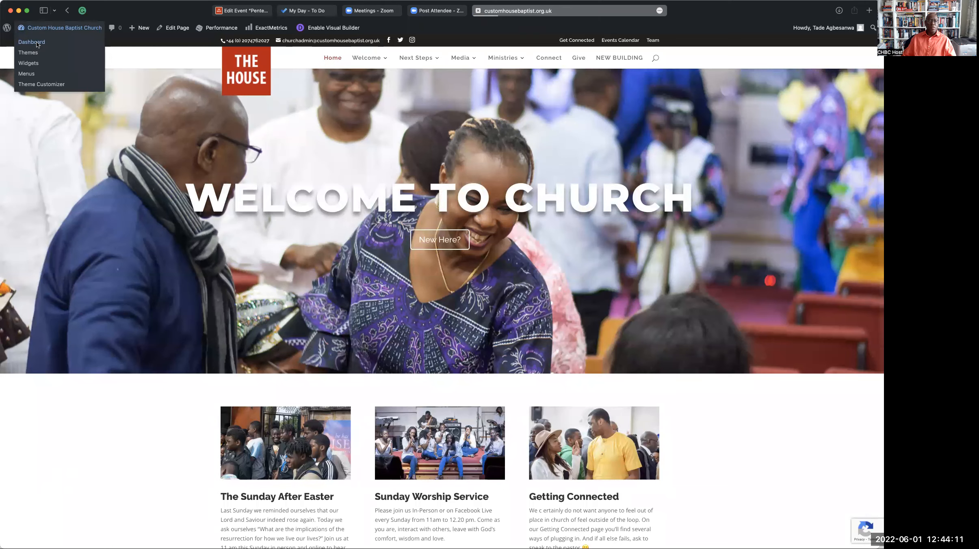